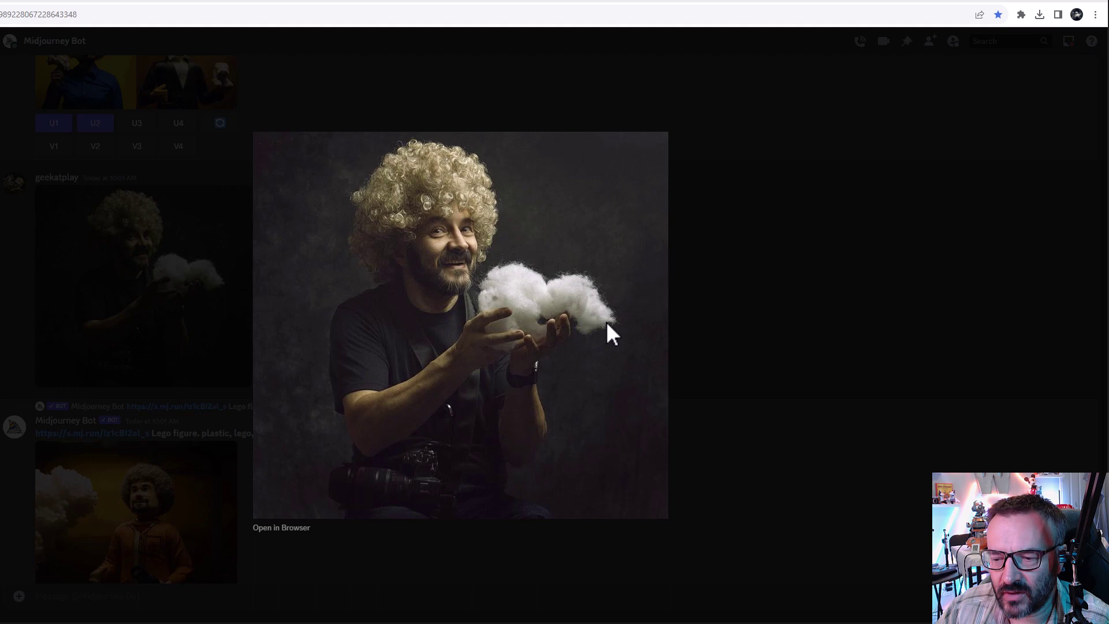
# Enlarge the earlier orange and blue-background Lego figure results to review them.
pyautogui.click(829, 215)
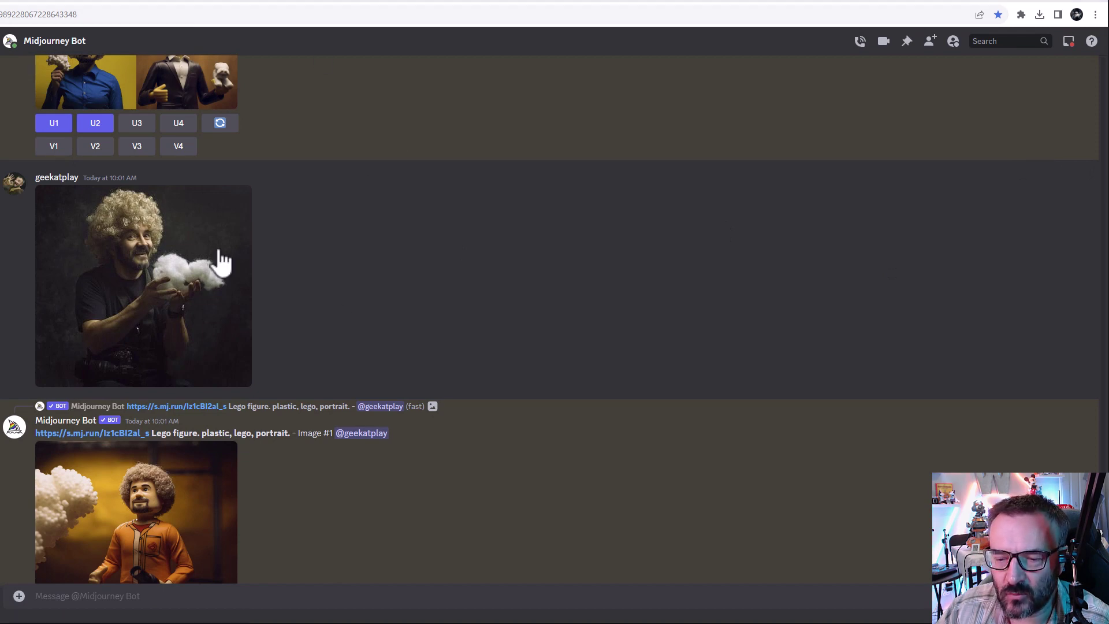
pyautogui.scroll(1, 383, 258)
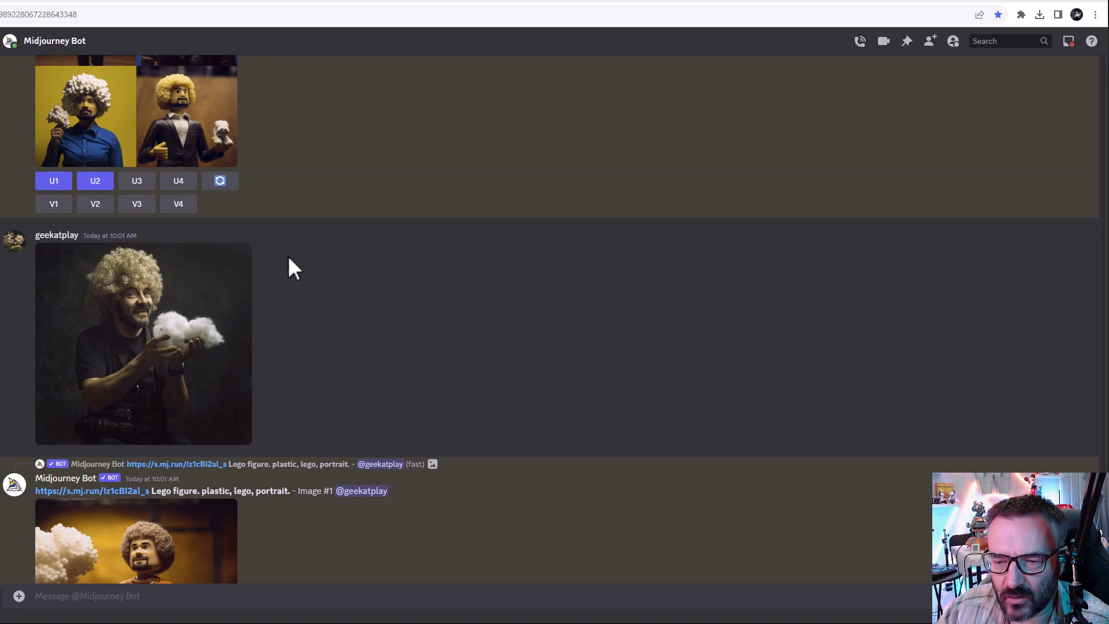
pyautogui.scroll(-6, 351, 250)
pyautogui.click(178, 218)
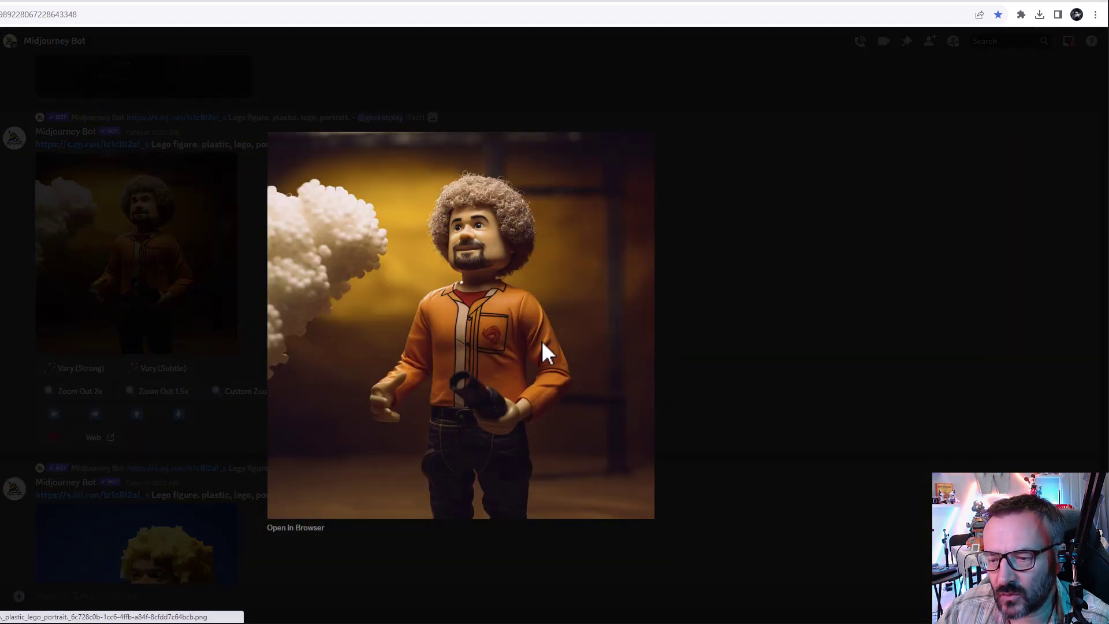
pyautogui.click(751, 321)
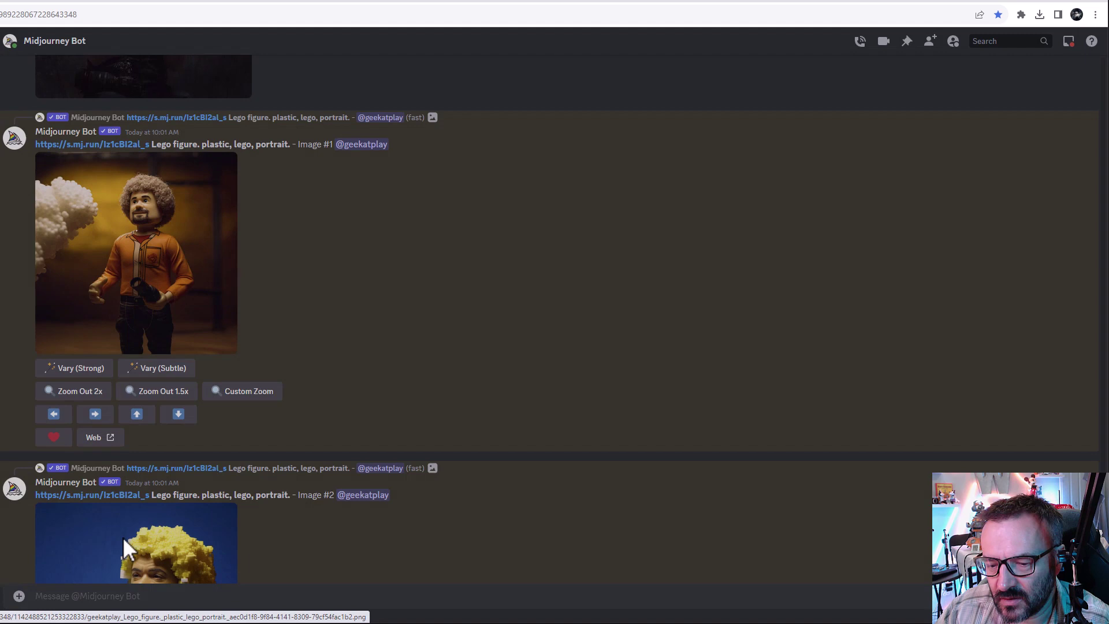
pyautogui.click(122, 536)
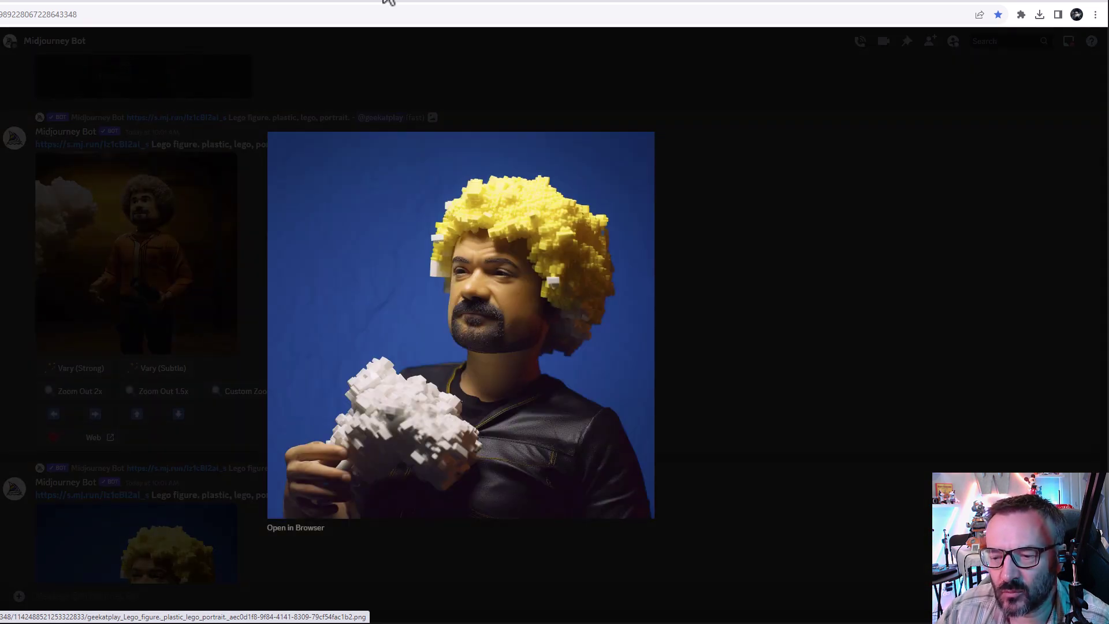
# Copy the image link of the curly-wig self-portrait.
pyautogui.press('Escape')
pyautogui.scroll(5, 577, 196)
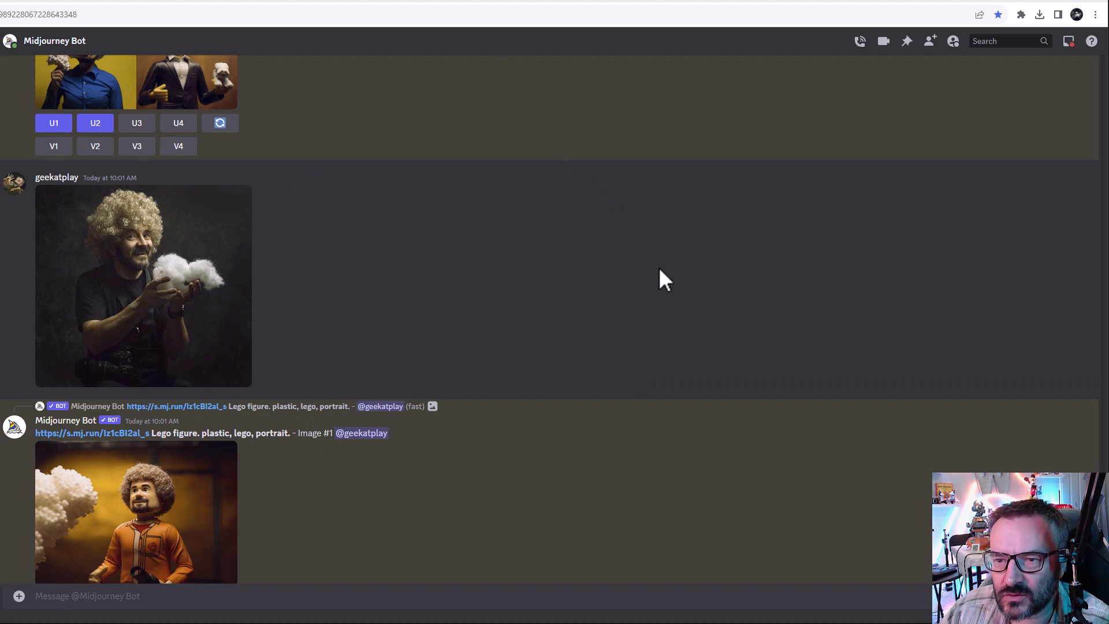
pyautogui.click(158, 268)
pyautogui.rightClick(529, 250)
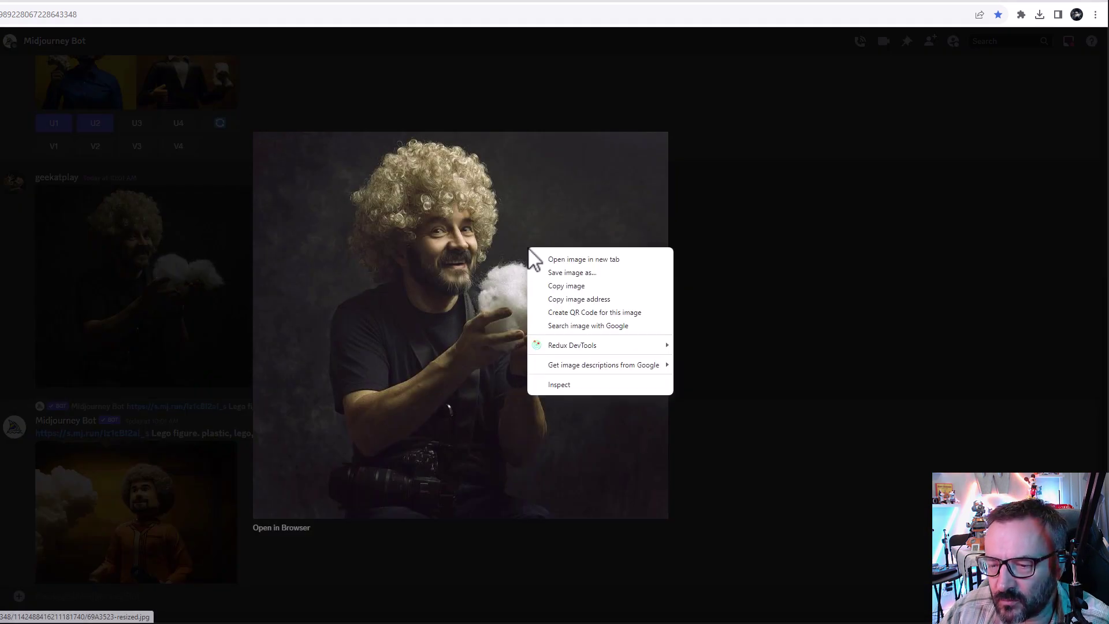
pyautogui.click(616, 299)
pyautogui.click(752, 306)
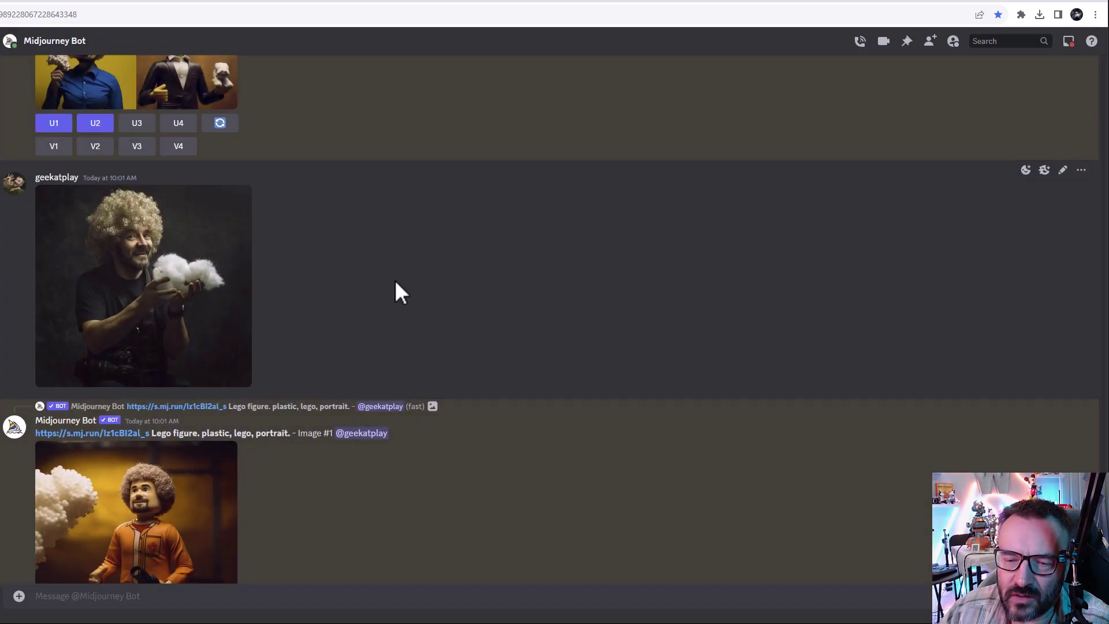
# Submit /imagine with the self-portrait link followed by 'lego style portrait'.
pyautogui.click(276, 600)
pyautogui.write('/imagine')
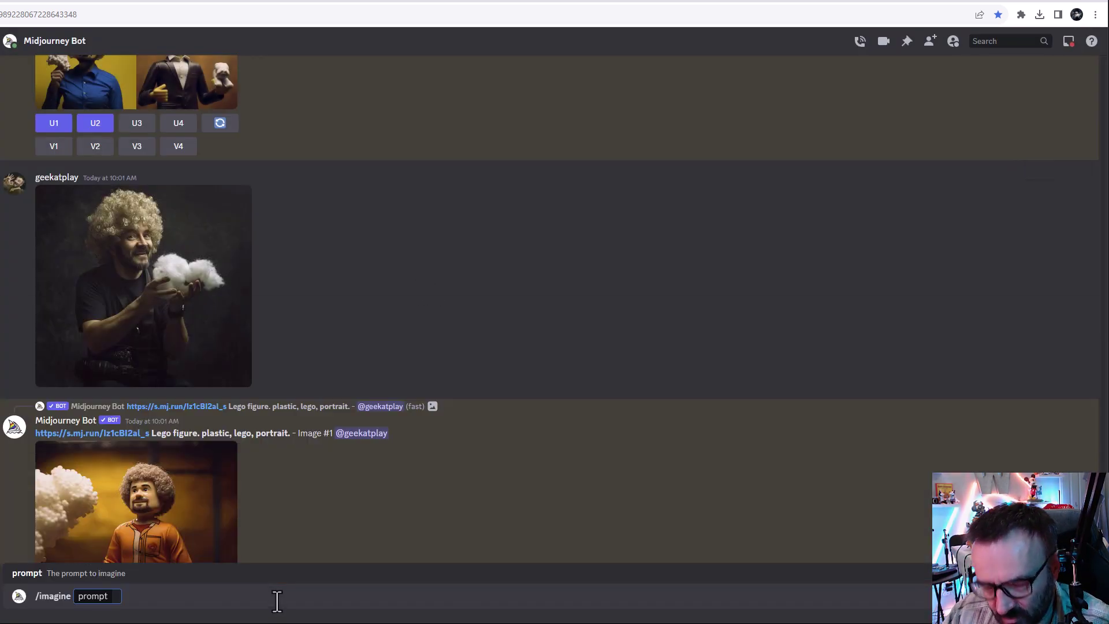
pyautogui.hotkey('ctrl', 'v')
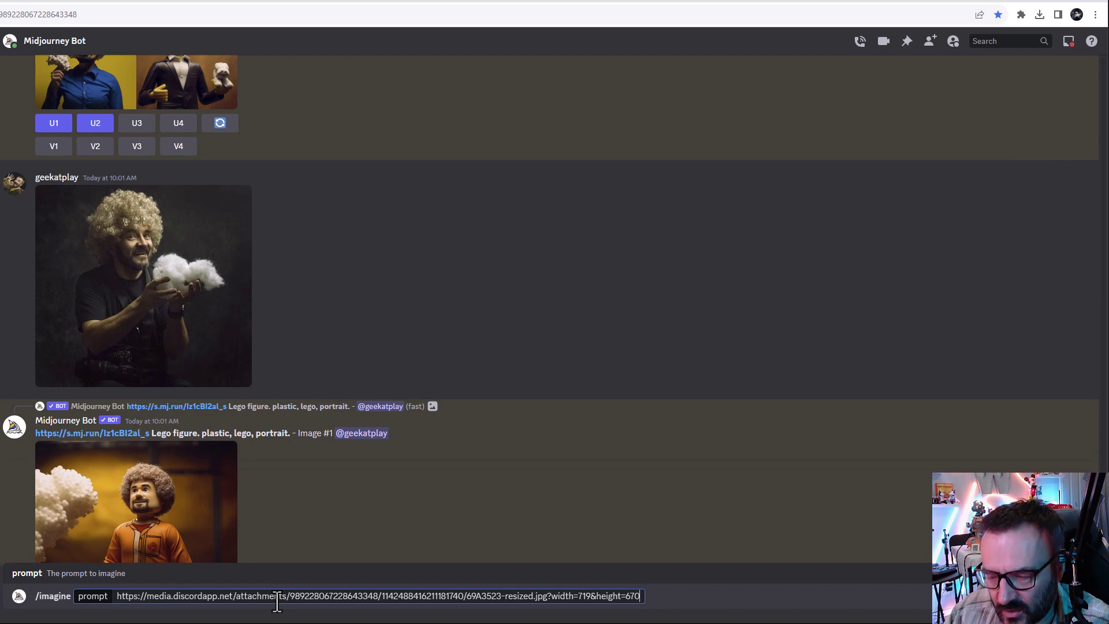
pyautogui.write('l')
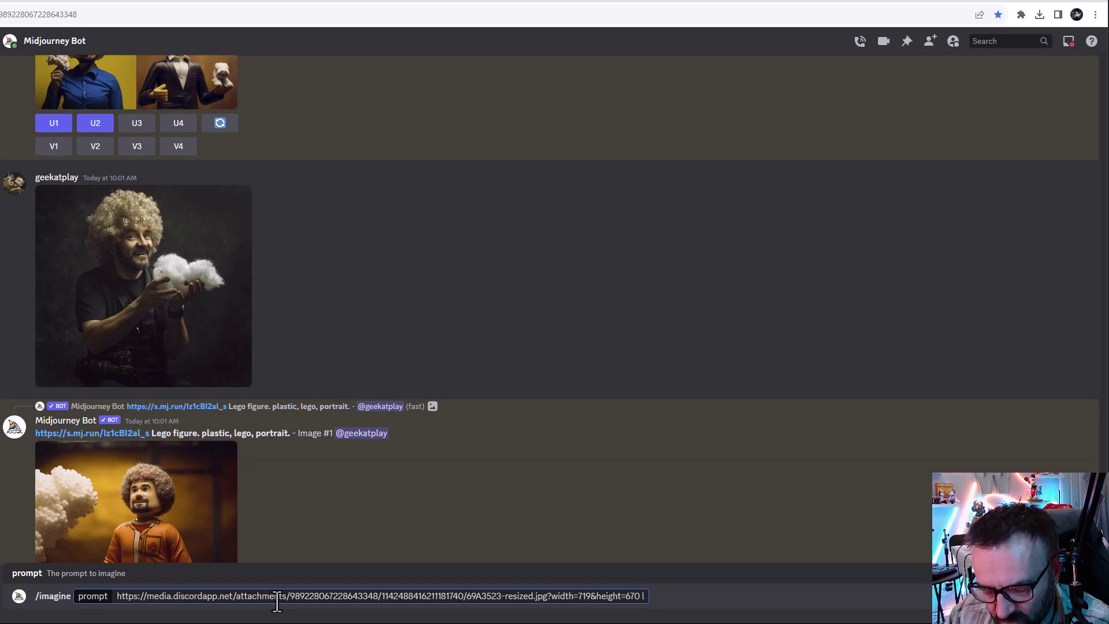
pyautogui.write('ego s')
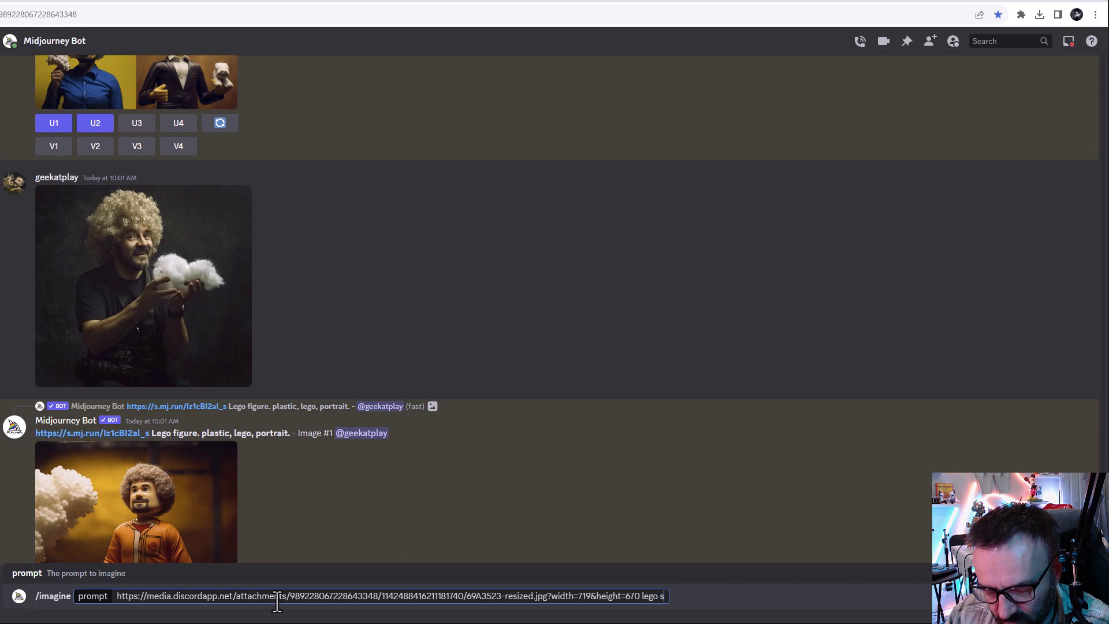
pyautogui.write('tyle portrait')
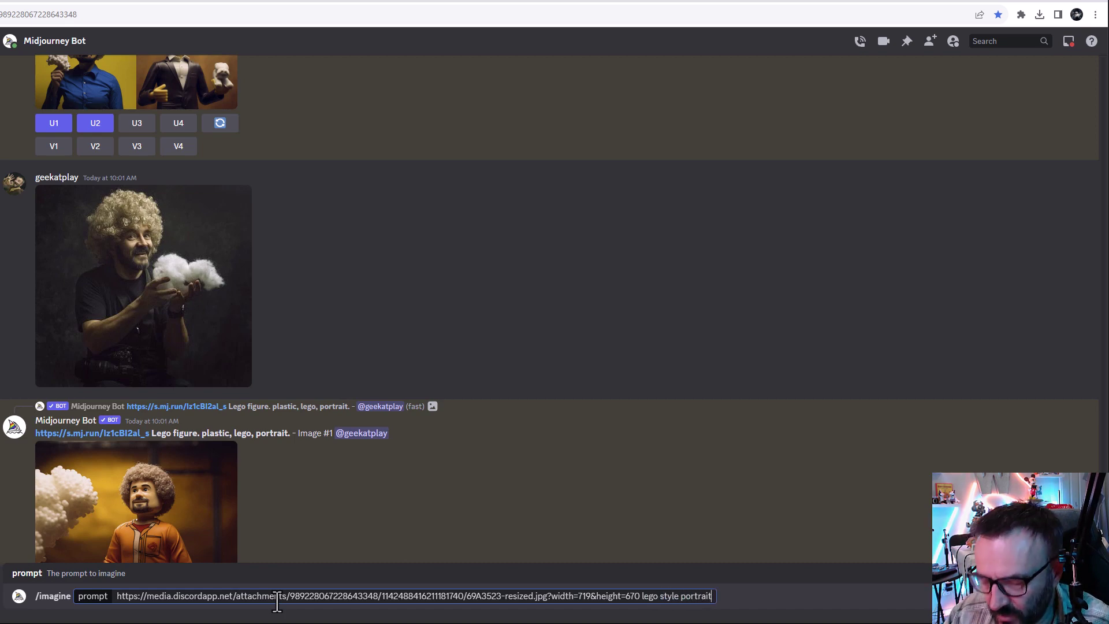
pyautogui.press('Return')
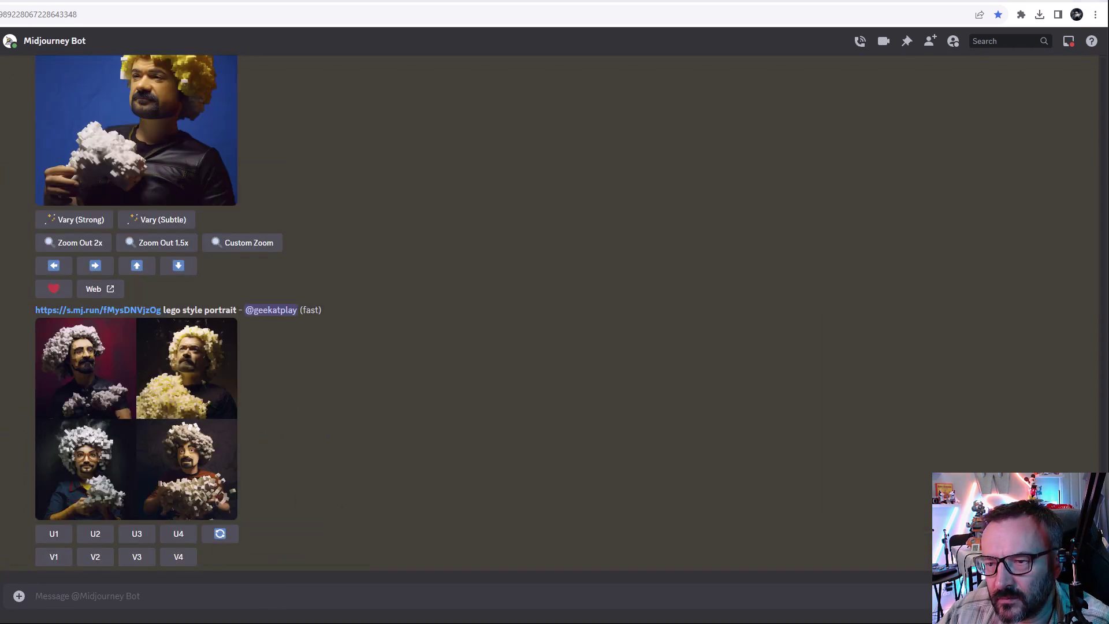
# View the four lego style portrait results enlarged, then begin a new message.
pyautogui.click(196, 430)
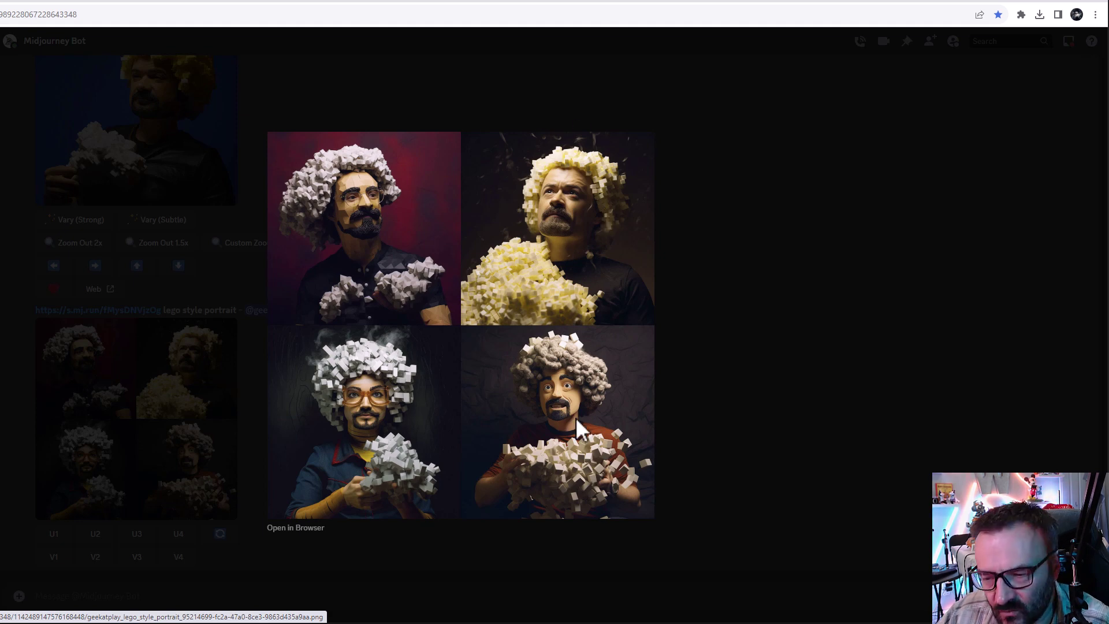
pyautogui.click(786, 348)
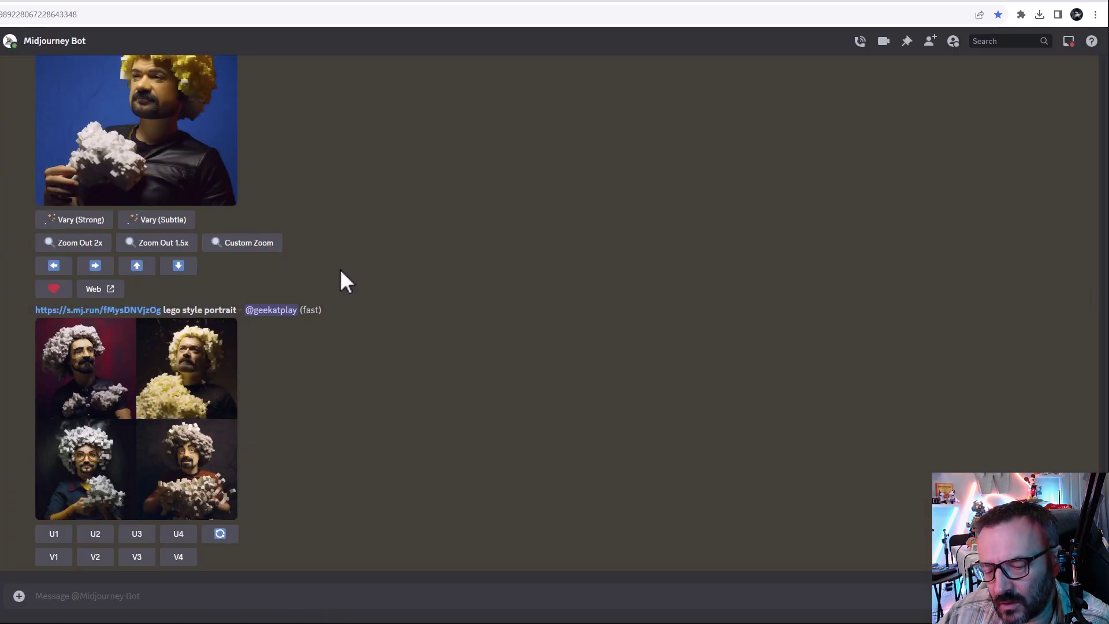
pyautogui.click(322, 597)
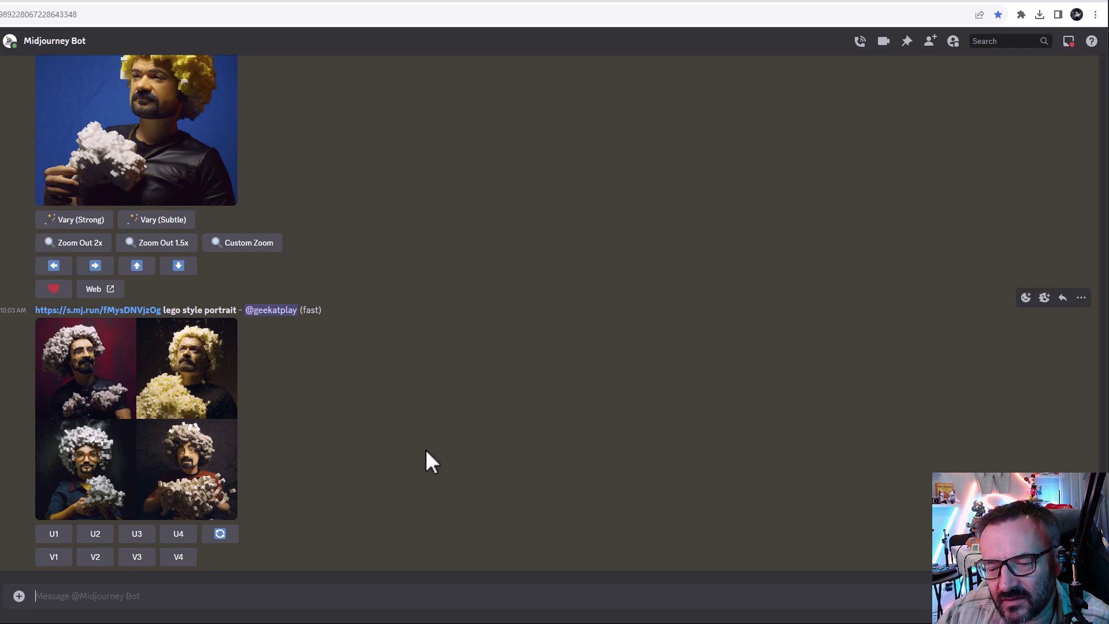
# Generate a text-only 'Lego figure. plastic, lego, portrait' grid and view it enlarged.
pyautogui.write('/im')
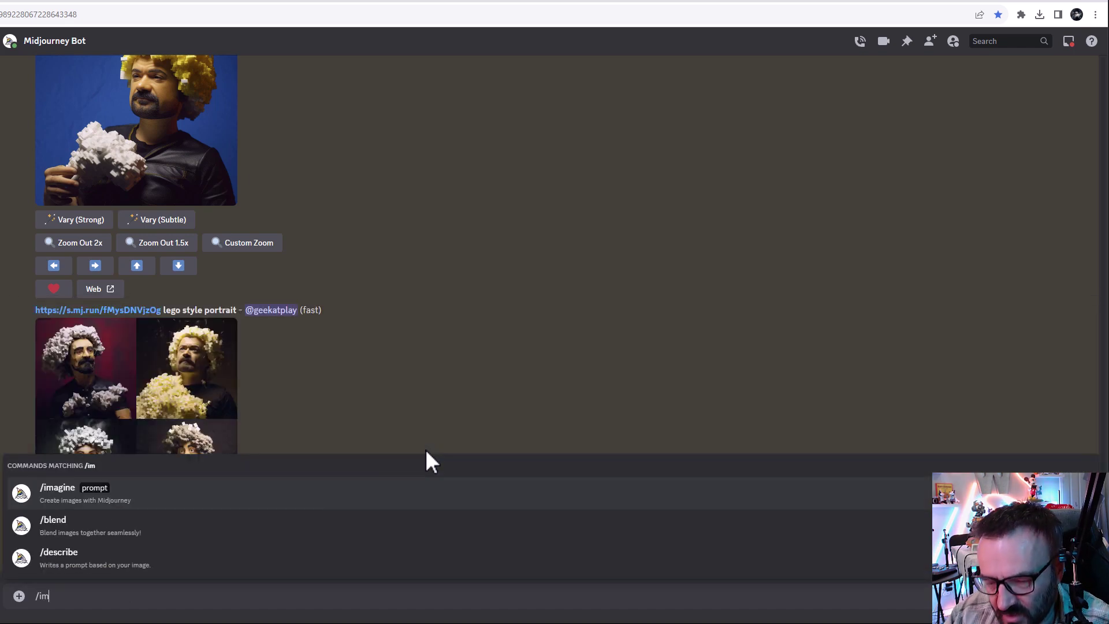
pyautogui.press('Tab')
pyautogui.hotkey('ctrl', 'v')
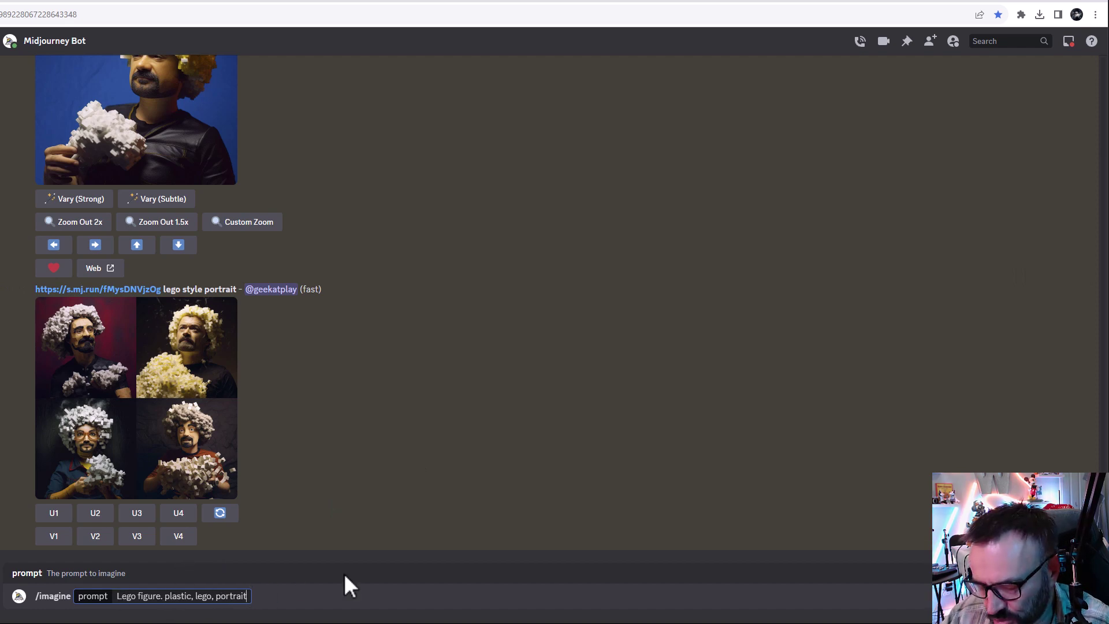
pyautogui.press('Return')
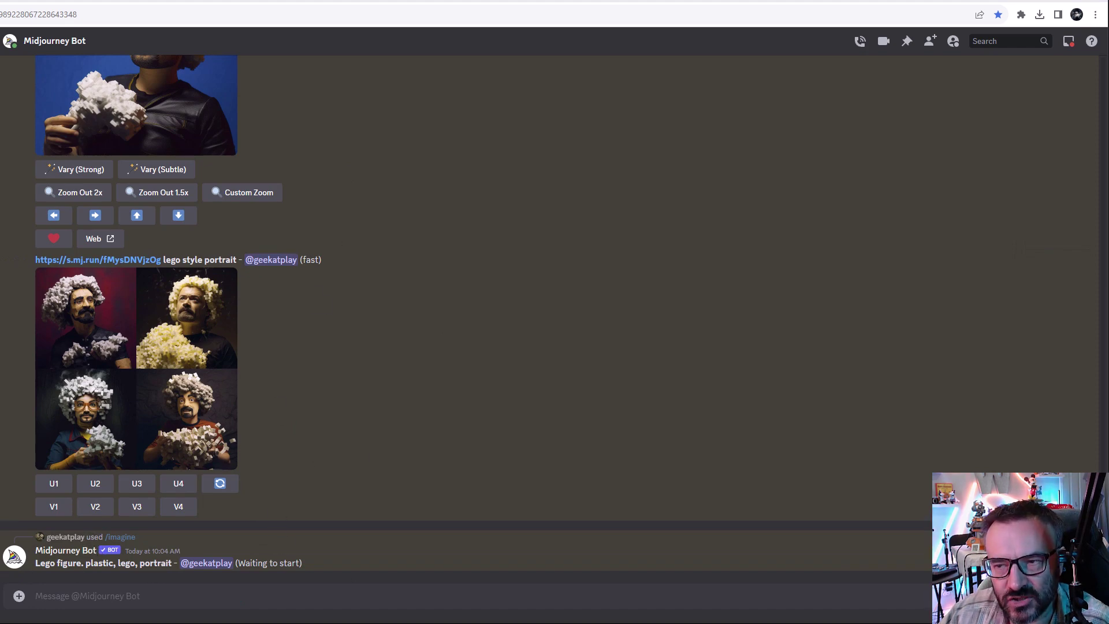
pyautogui.click(138, 372)
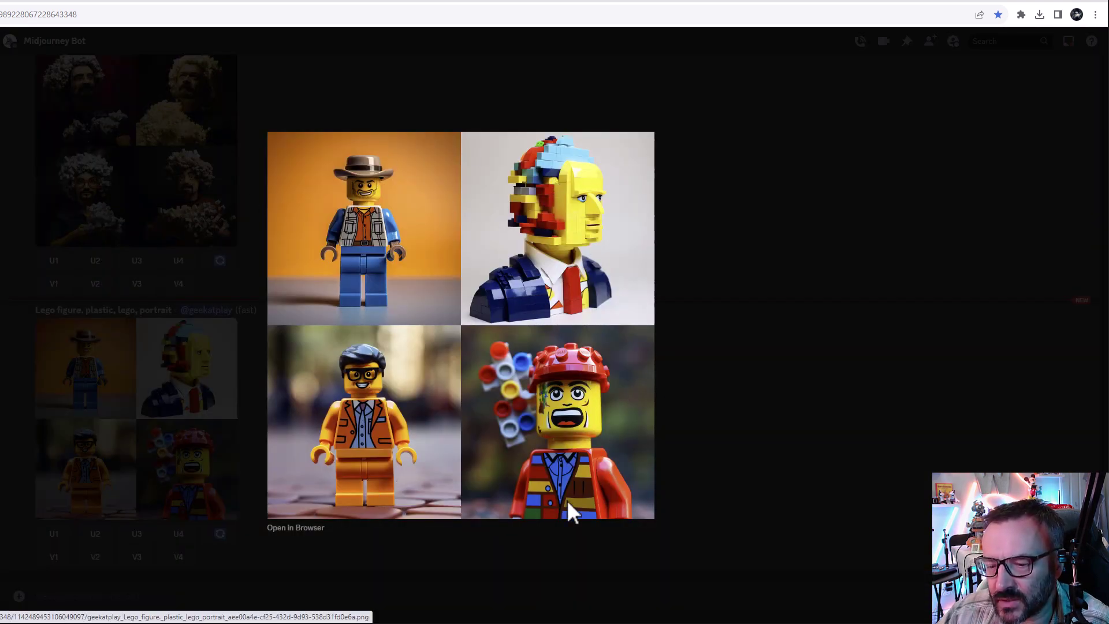
pyautogui.click(772, 321)
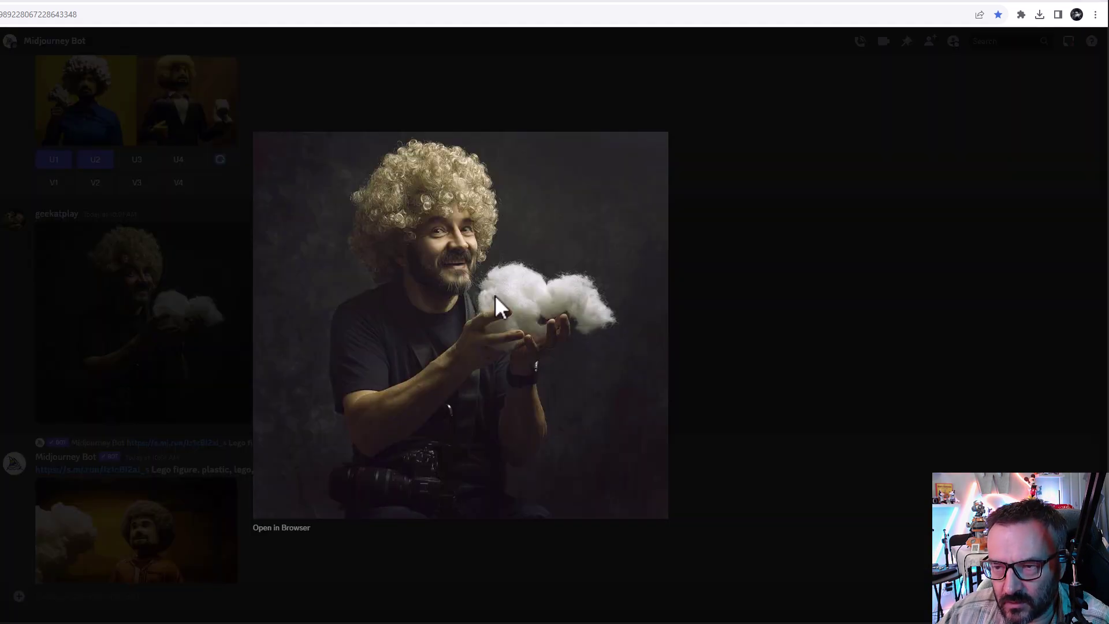
# Copy the self-portrait's image link again.
pyautogui.rightClick(459, 337)
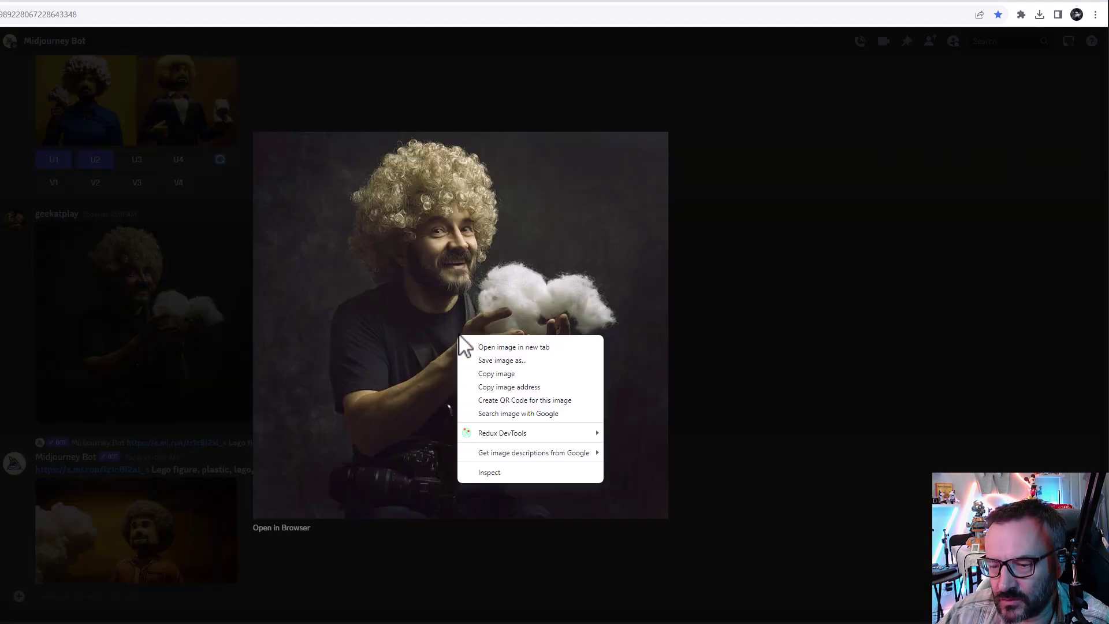
pyautogui.click(543, 393)
pyautogui.click(772, 354)
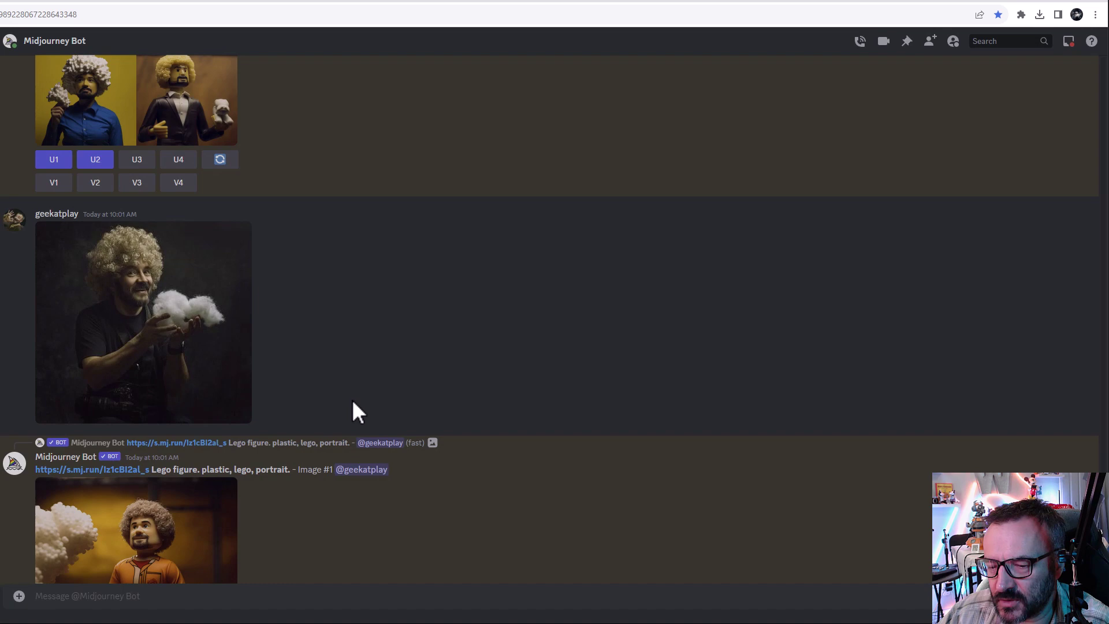
pyautogui.scroll(-10, 352, 401)
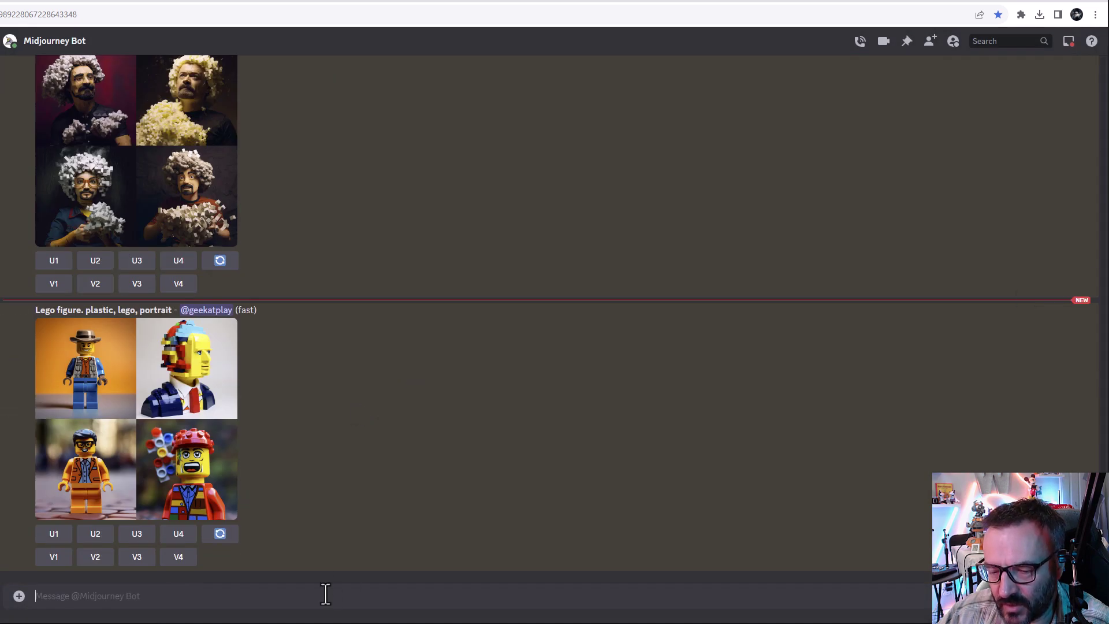
# Submit the self-portrait link with the Lego figure prompt text and --iw {0.5, 1. 1.5}.
pyautogui.write('/im')
pyautogui.press('Tab')
pyautogui.hotkey('ctrl', 'v')
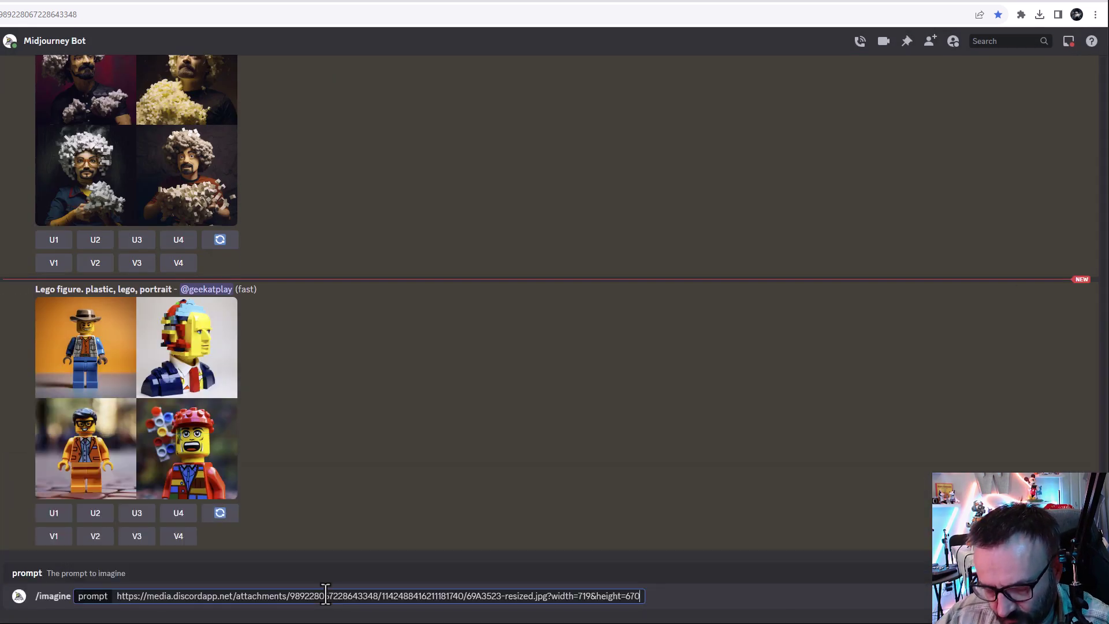
pyautogui.click(35, 289)
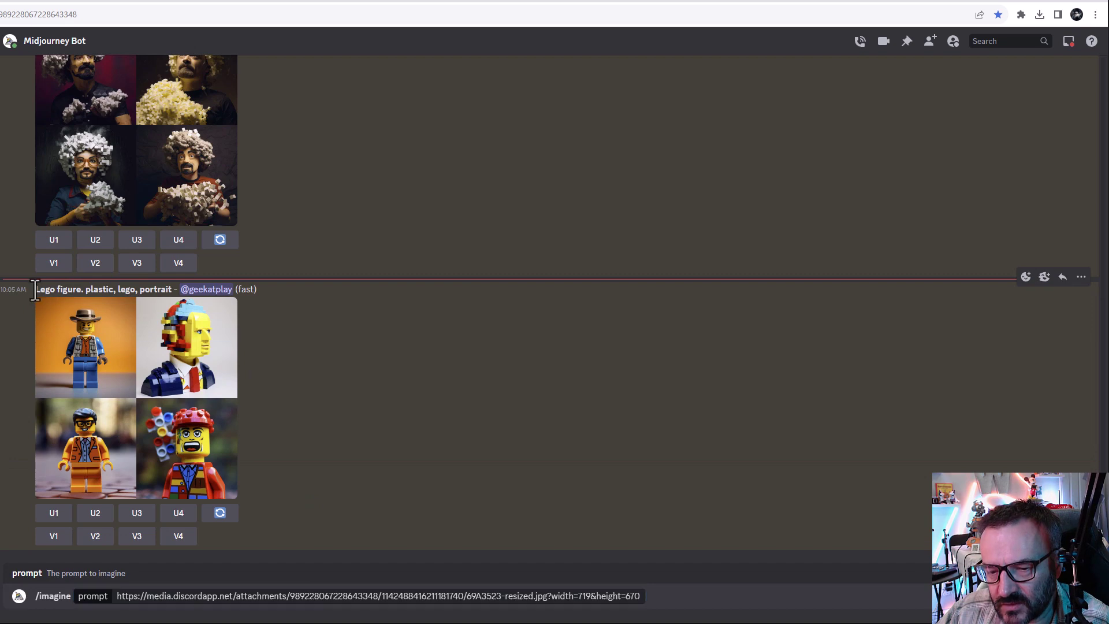
pyautogui.moveTo(33, 288); pyautogui.dragTo(174, 289)
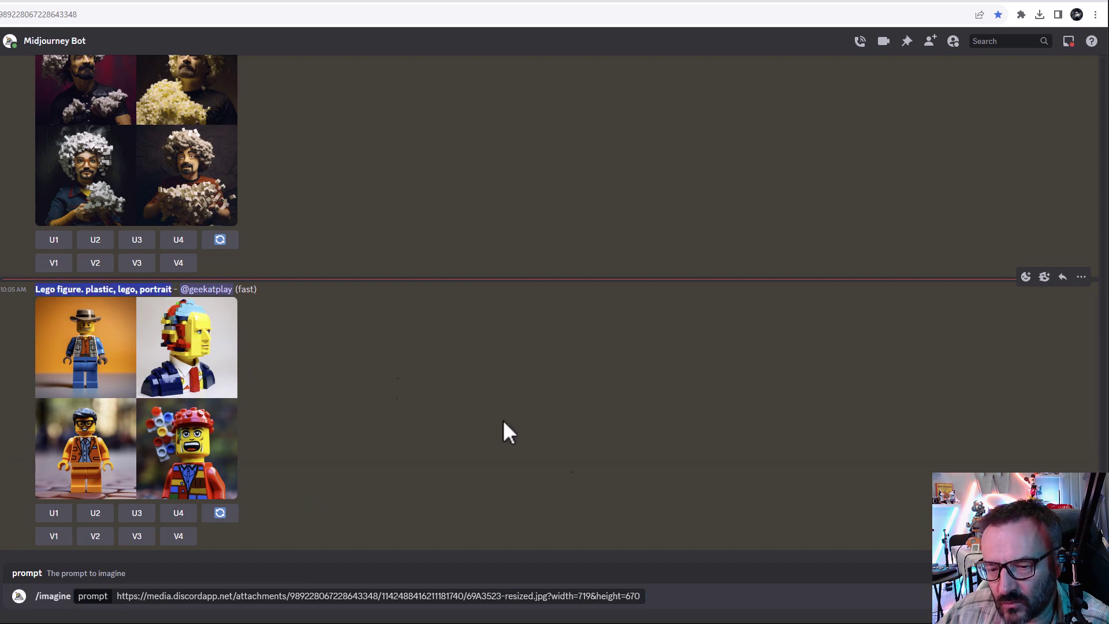
pyautogui.click(650, 596)
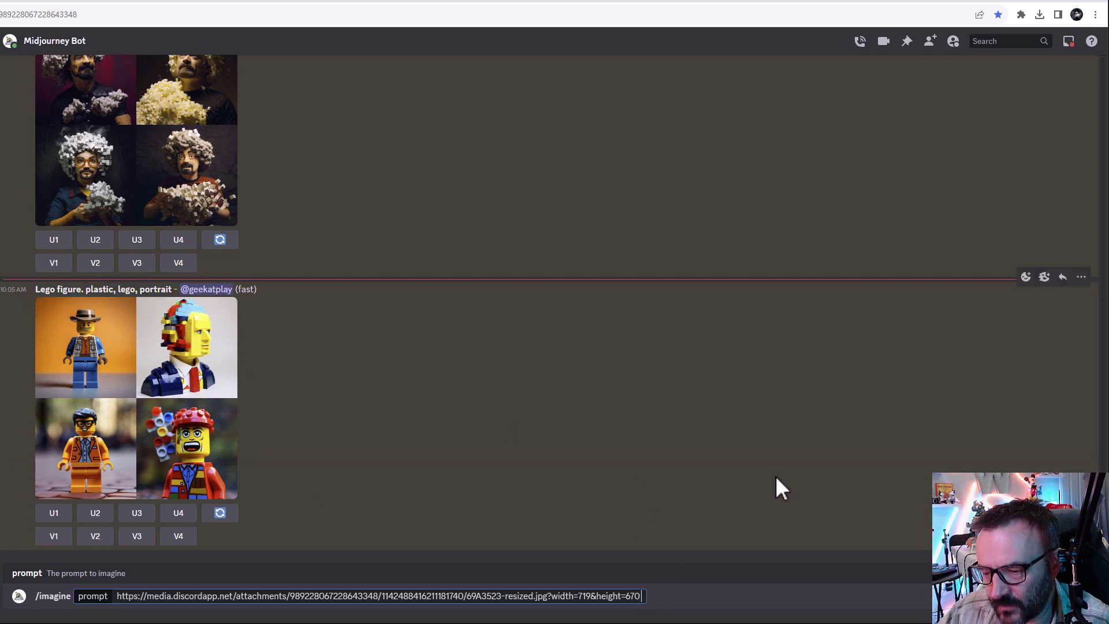
pyautogui.hotkey('ctrl', 'v')
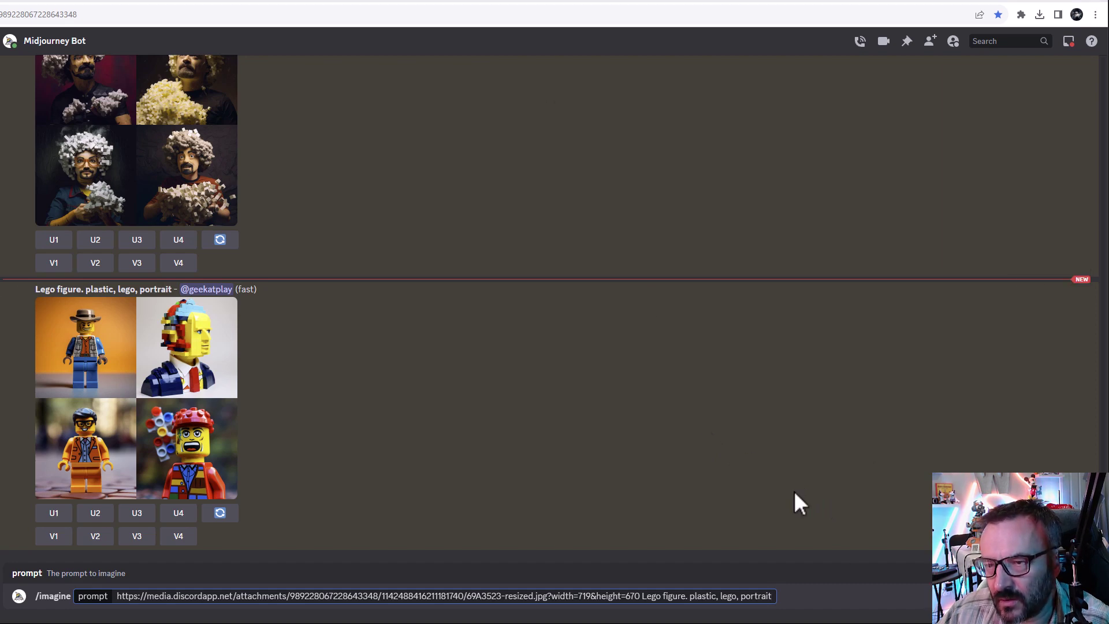
pyautogui.write('--')
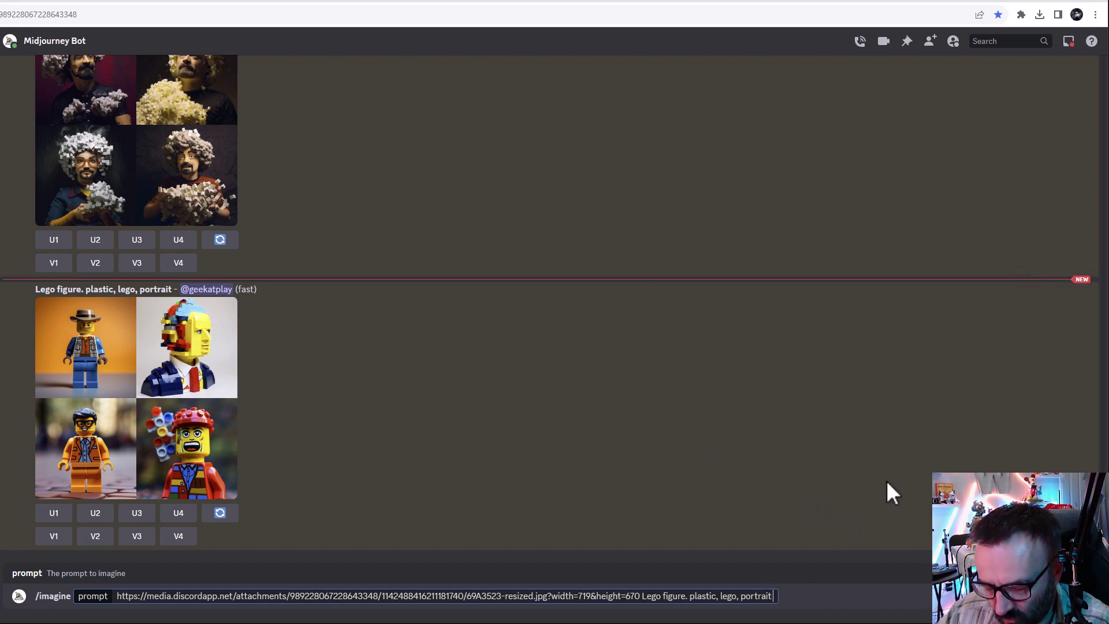
pyautogui.write('iw 1')
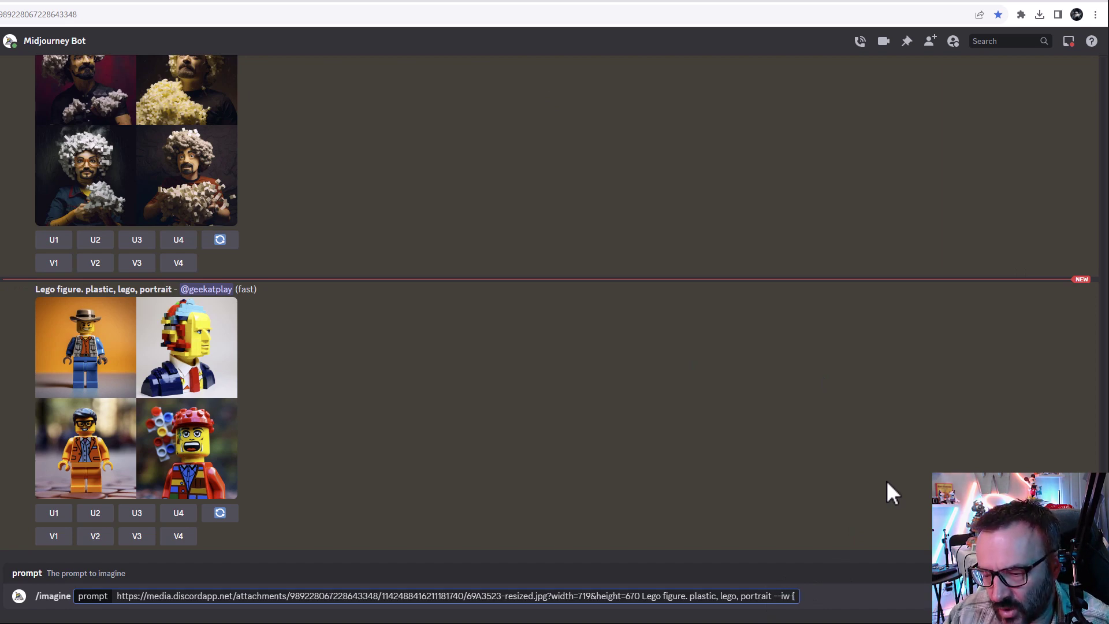
pyautogui.write('0.')
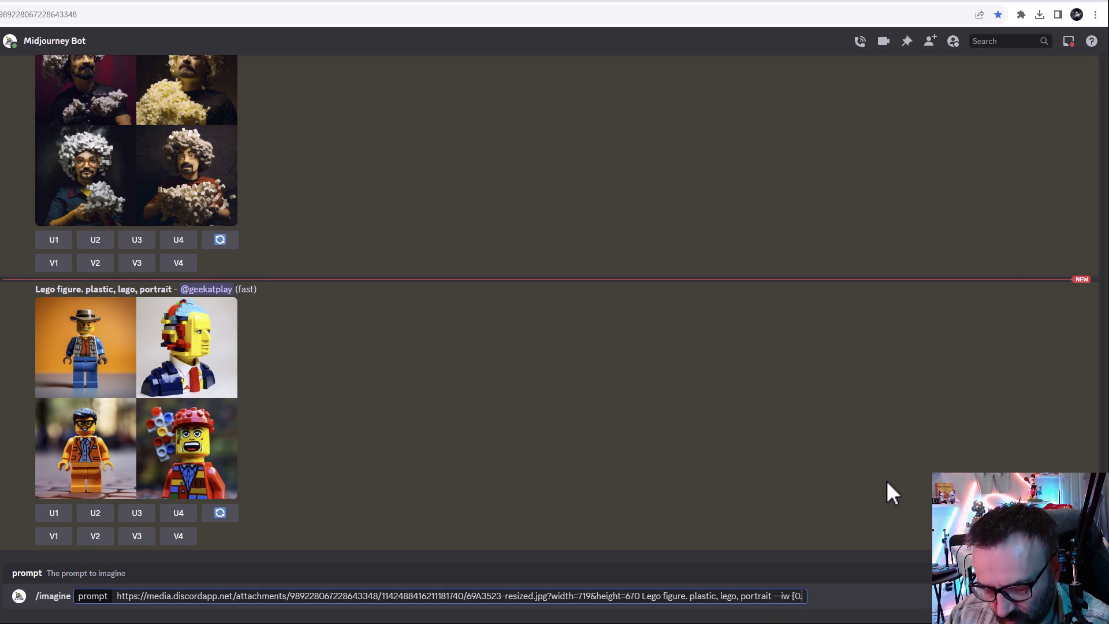
pyautogui.write('5, 1. 1.5')
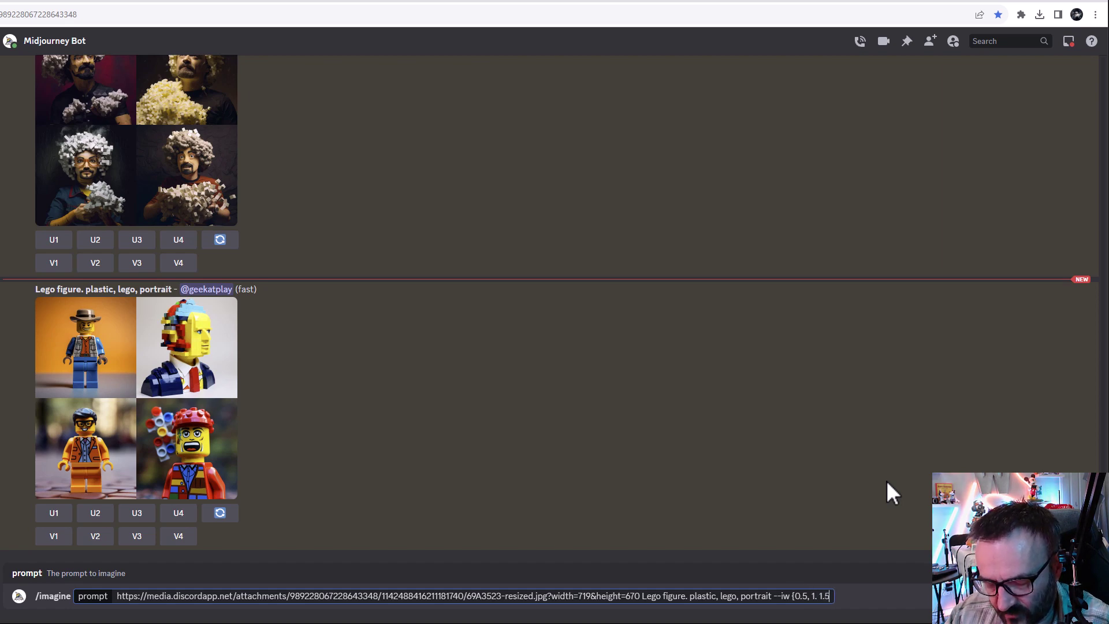
pyautogui.write('}')
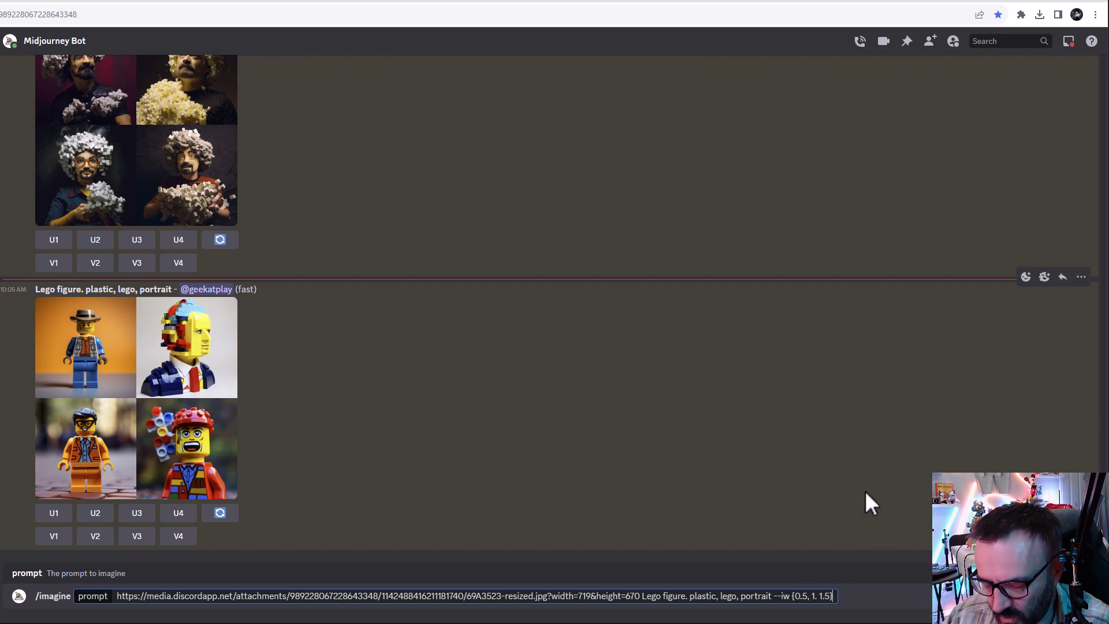
pyautogui.press('Return')
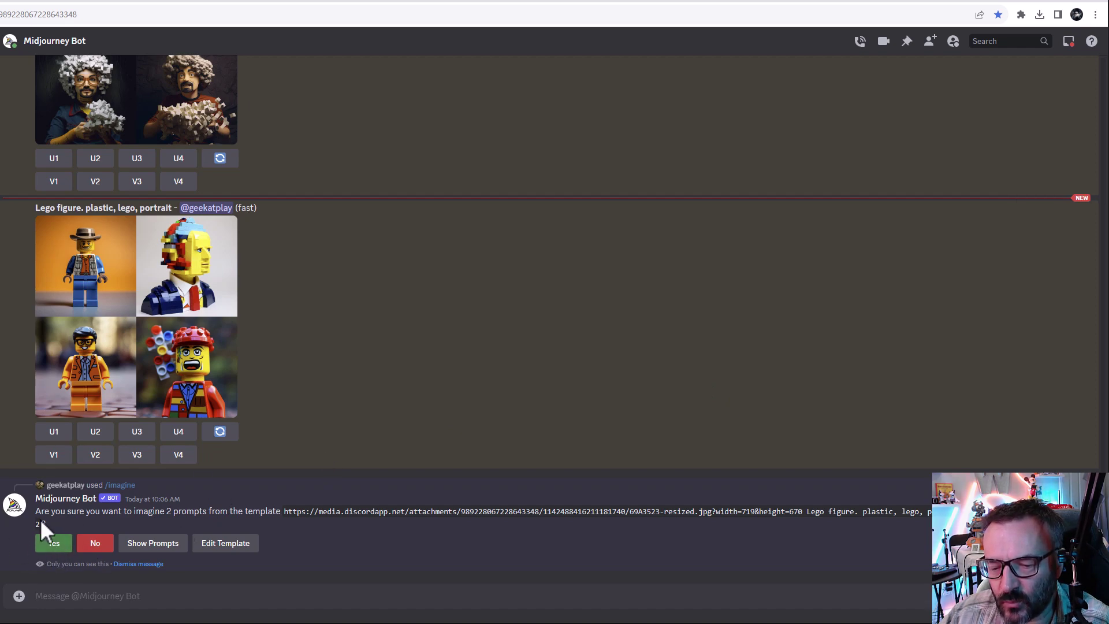
# Approve both prompts, then select the failed '--iw 1 1.5' prompt's link and text.
pyautogui.click(63, 546)
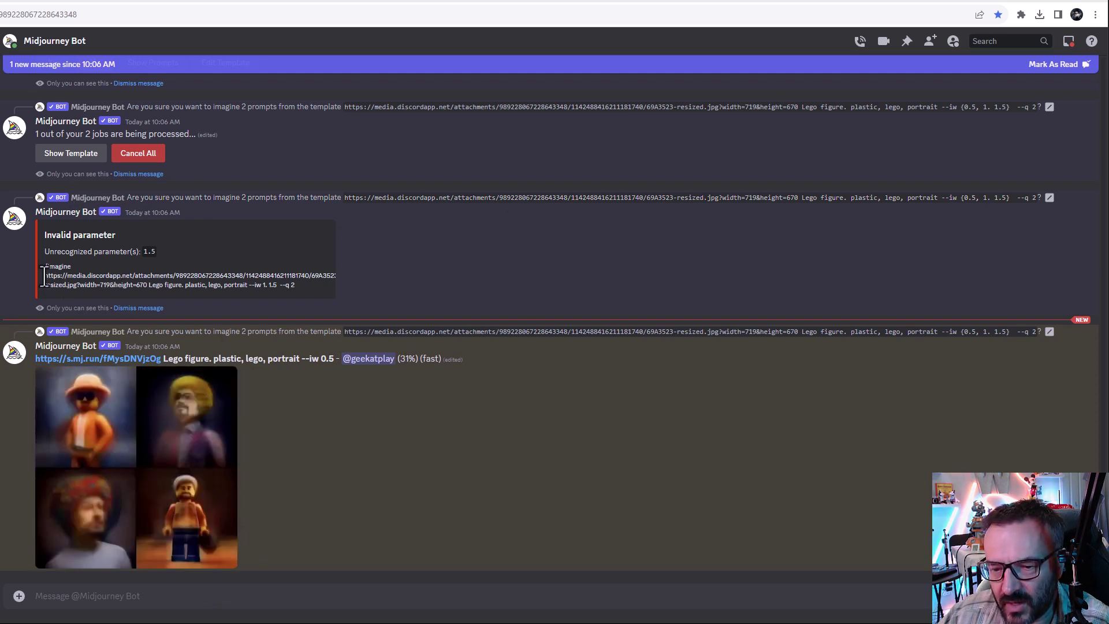
pyautogui.moveTo(45, 276); pyautogui.dragTo(248, 286)
pyautogui.hotkey('ctrl', 'c')
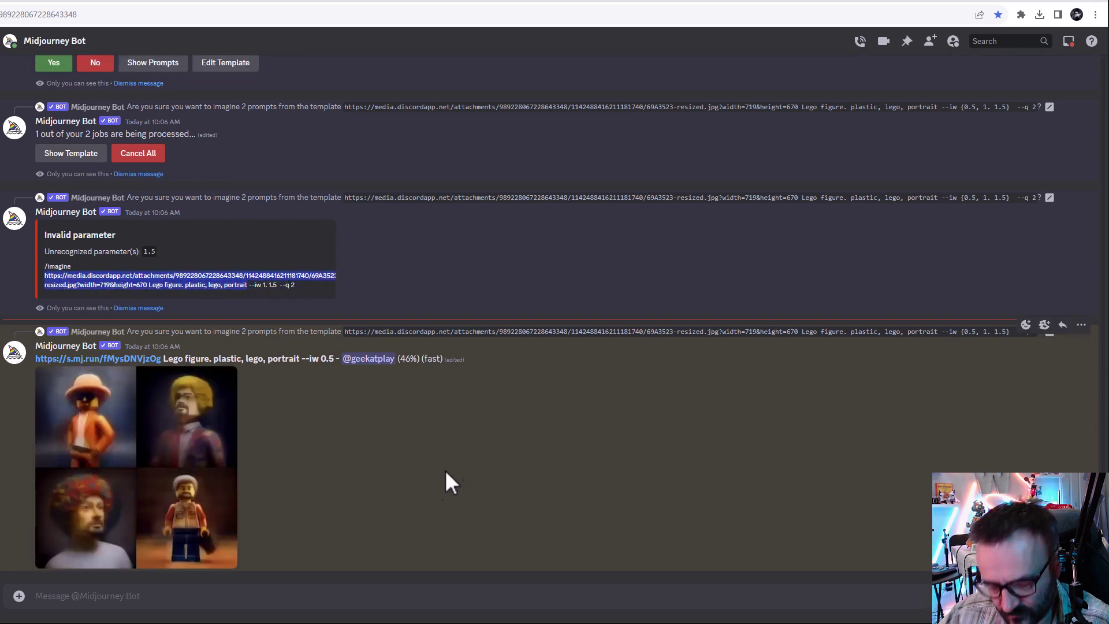
# Paste the copied Lego image prompt into /imagine with --iw {0.5, 1, 1.5} and confirm three prompts.
pyautogui.click(211, 596)
pyautogui.write('/')
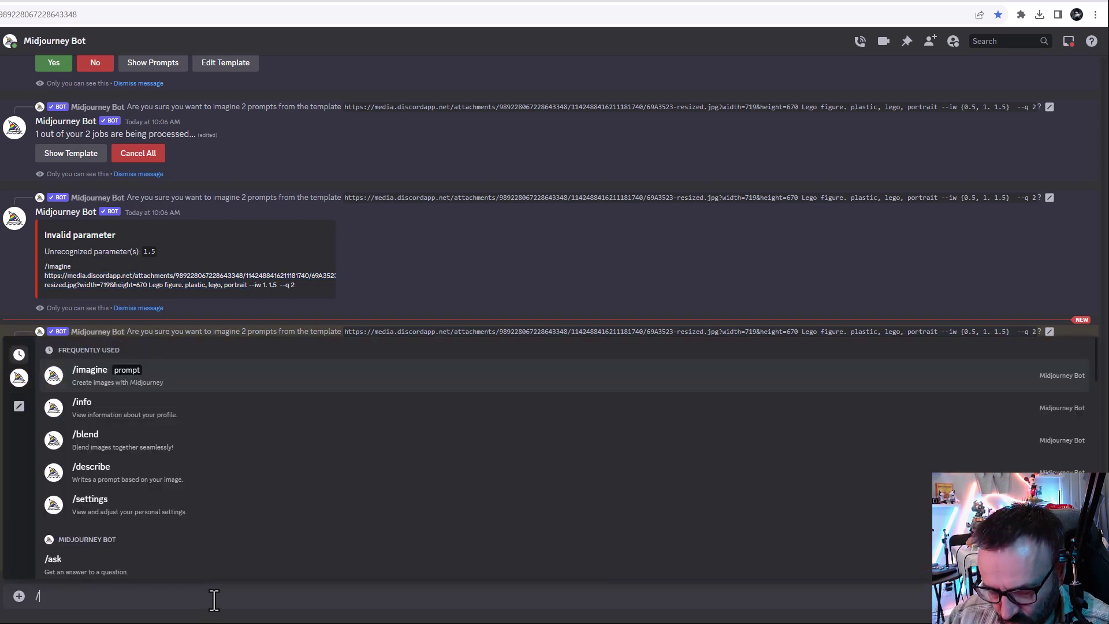
pyautogui.write('im')
pyautogui.press('Tab')
pyautogui.hotkey('ctrl', 'v')
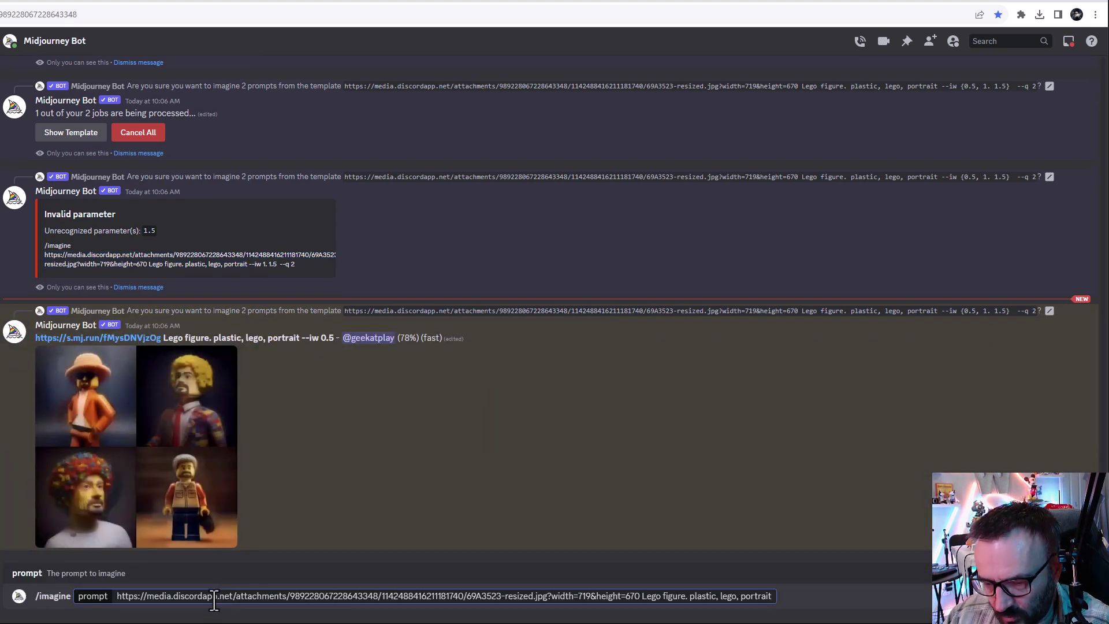
pyautogui.write('--iw ')
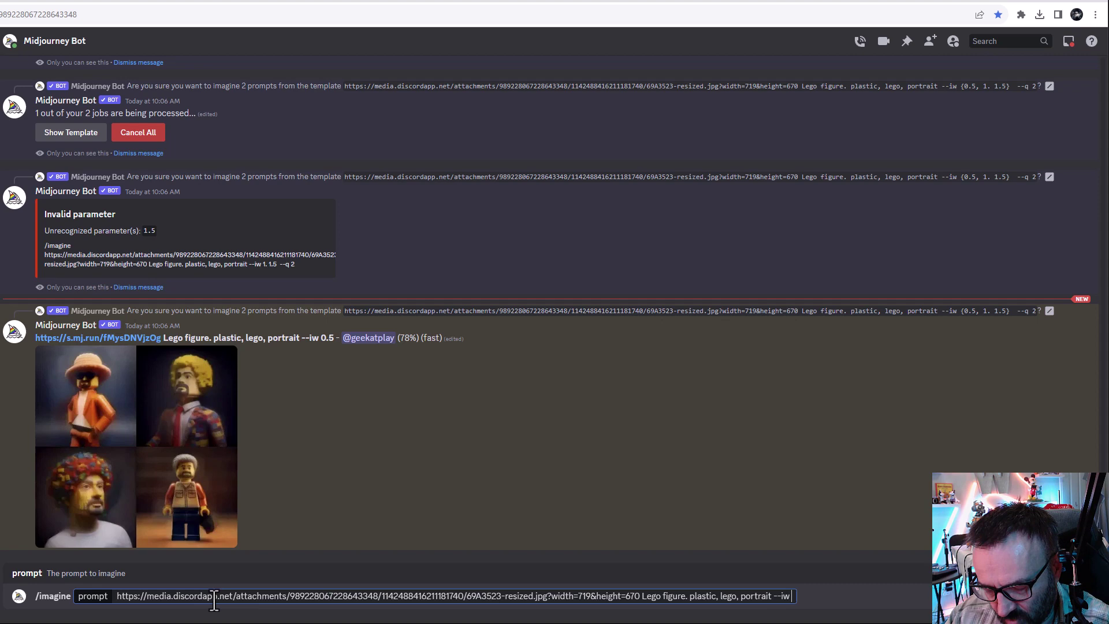
pyautogui.write('{0')
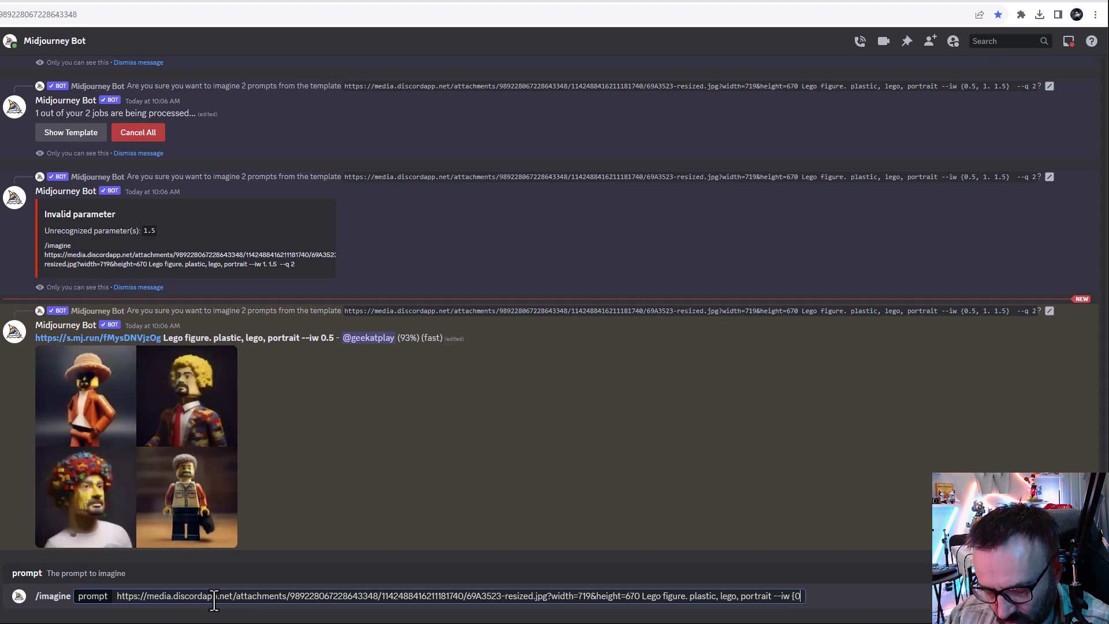
pyautogui.write('.5,')
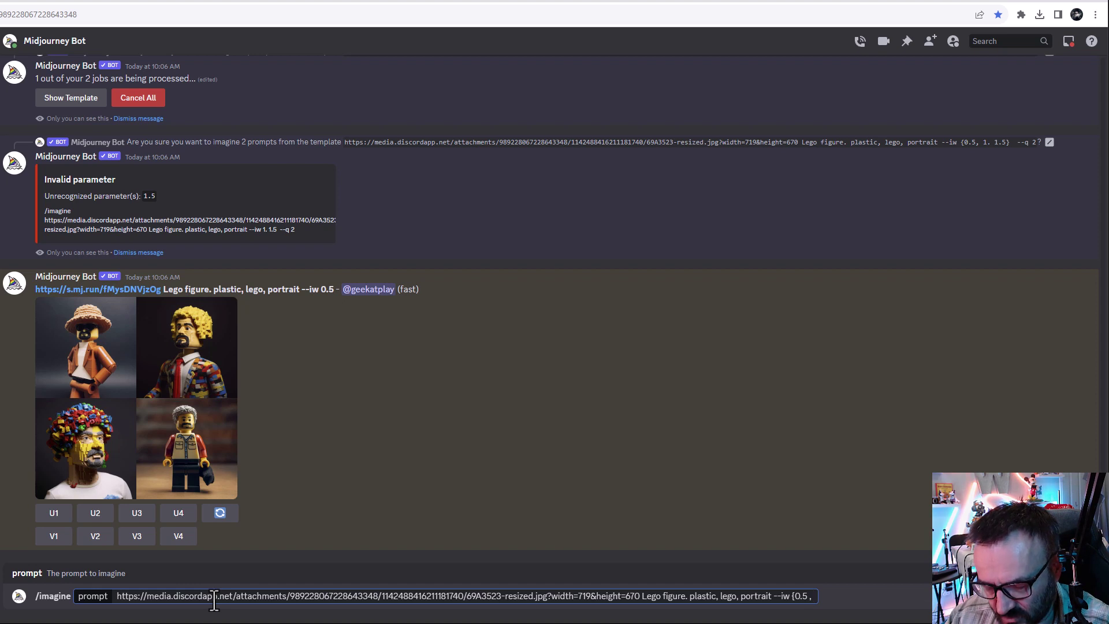
pyautogui.write(' 1,')
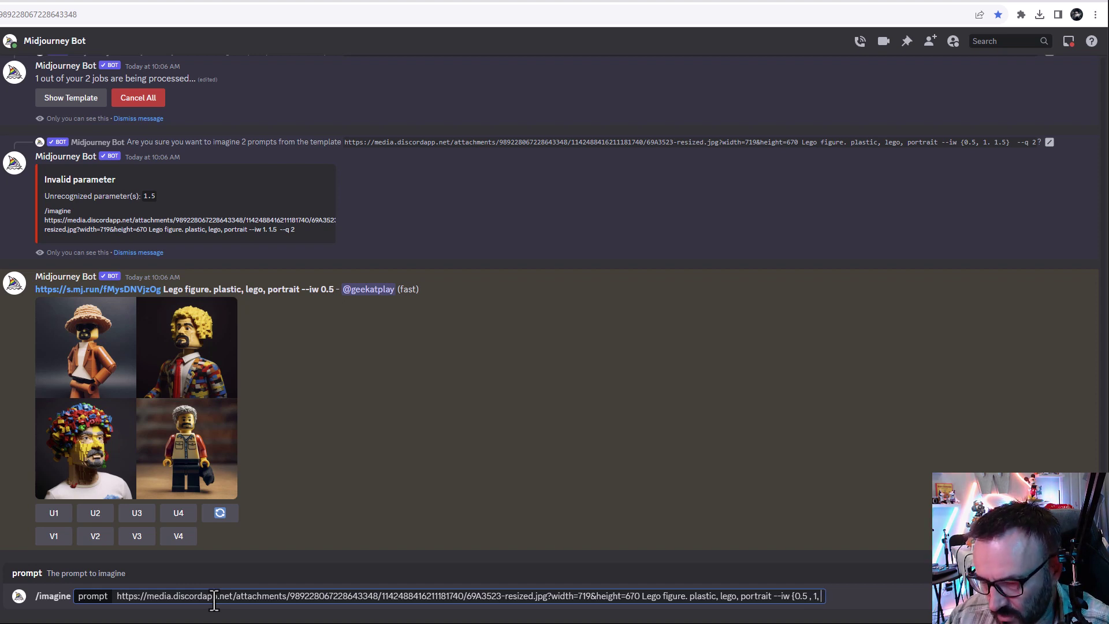
pyautogui.write('1.5')
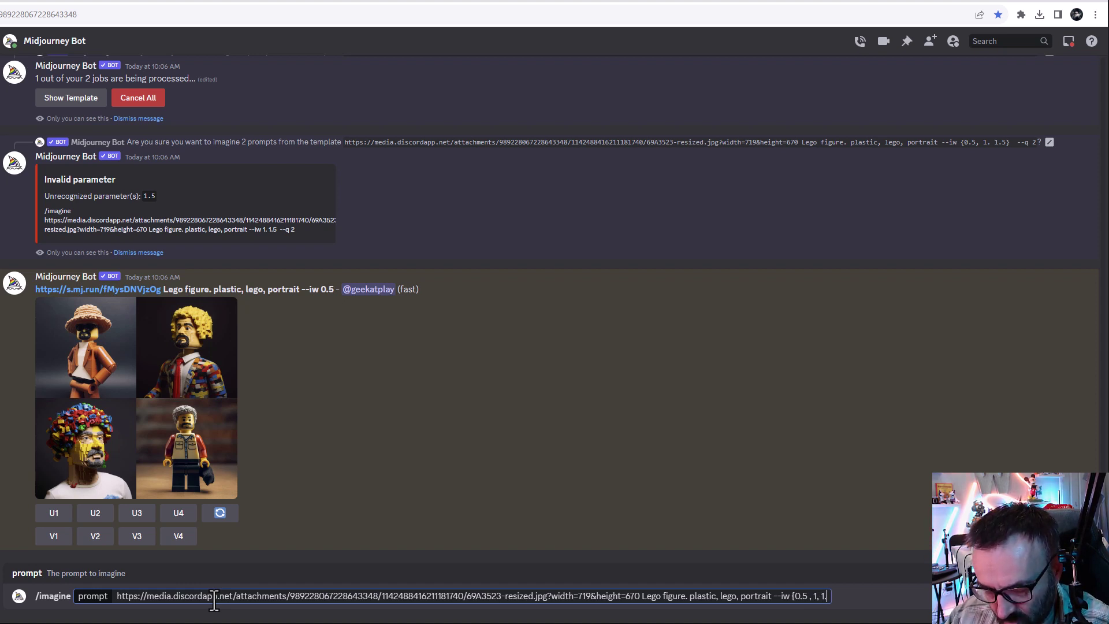
pyautogui.write('}')
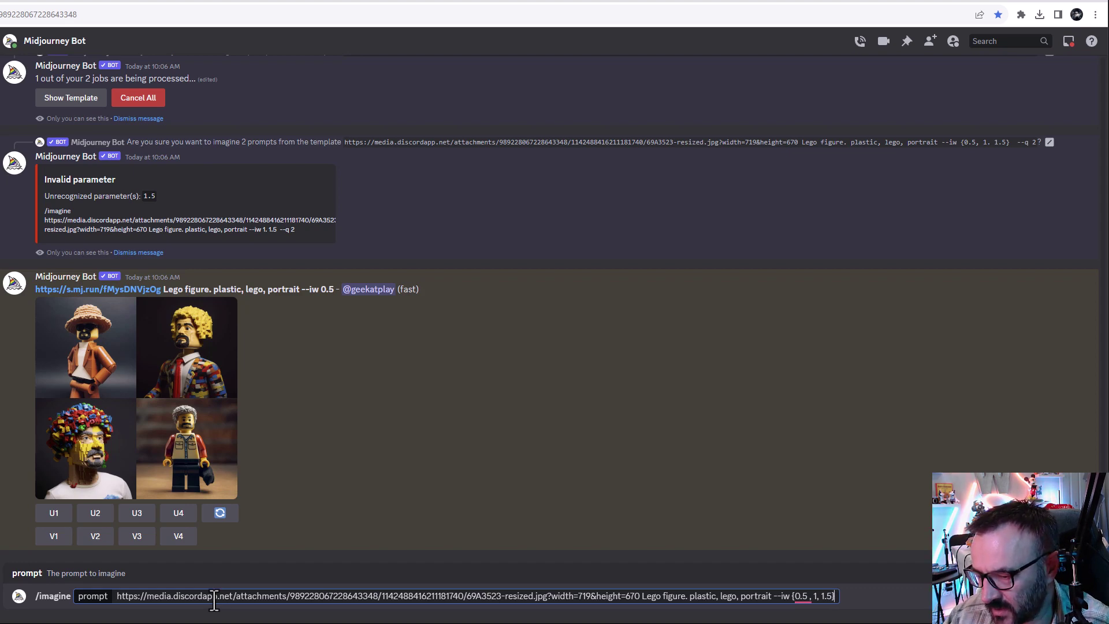
pyautogui.press('Return')
pyautogui.click(52, 545)
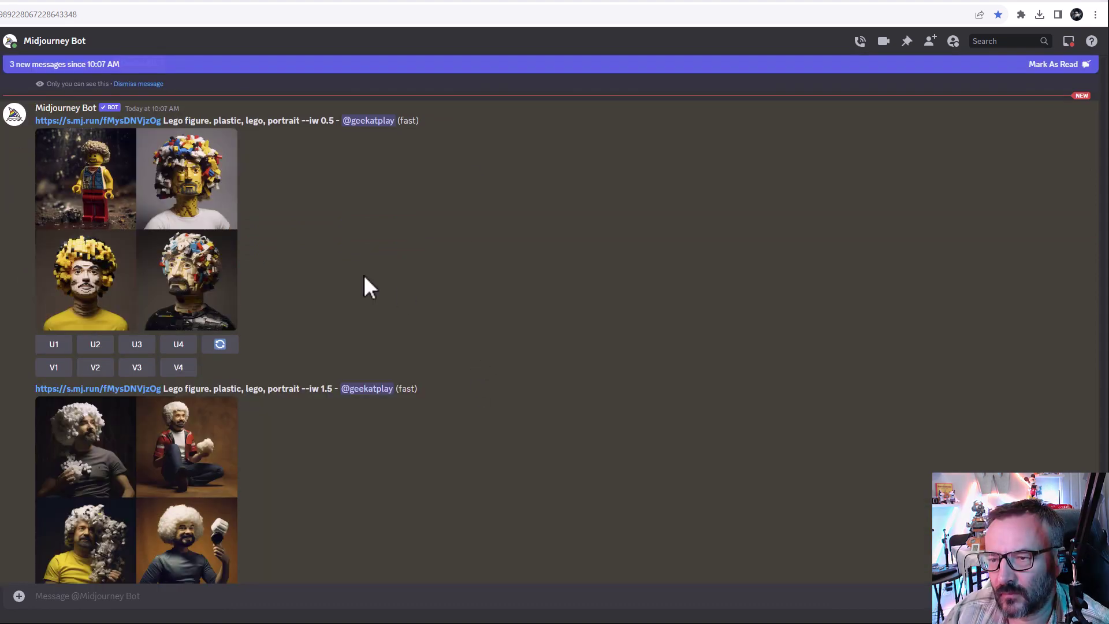
# Enlarge and inspect the --iw 0.5 Lego figure grid.
pyautogui.scroll(1, 363, 271)
pyautogui.scroll(-2, 363, 269)
pyautogui.scroll(2, 363, 254)
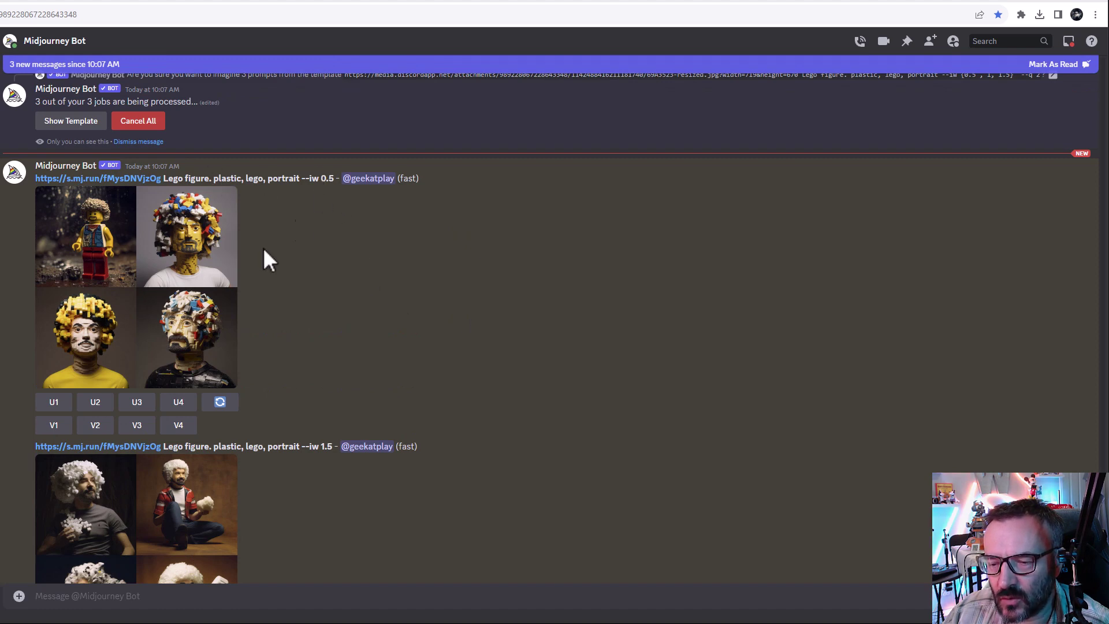
pyautogui.click(151, 315)
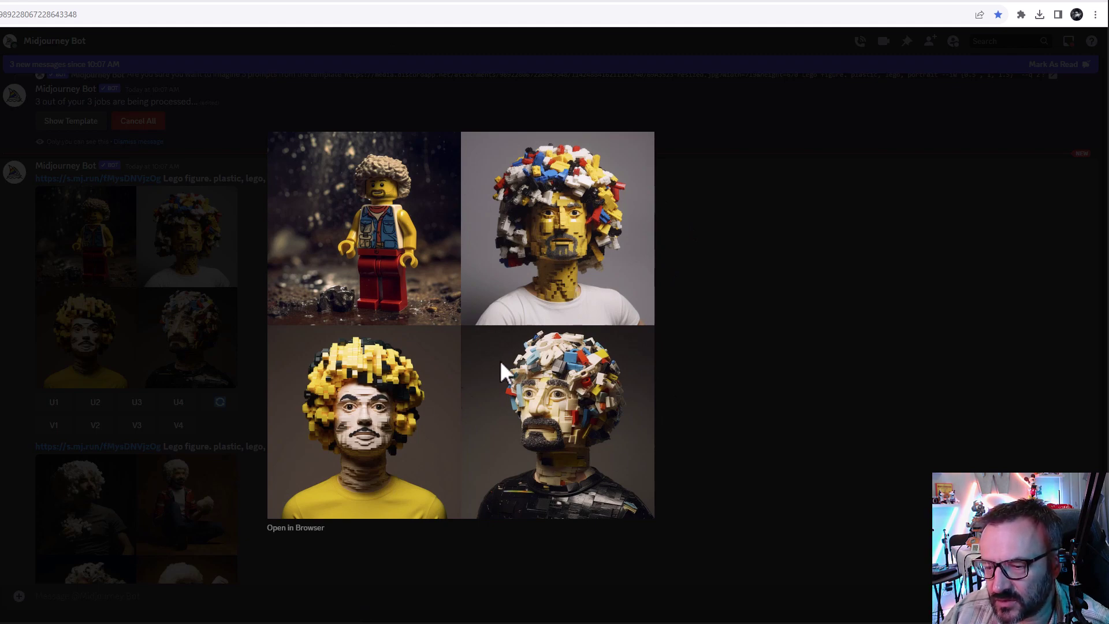
pyautogui.click(241, 320)
# Enlarge and inspect the default-weight and --iw 1.5 Lego figure grids.
pyautogui.scroll(-3, 181, 359)
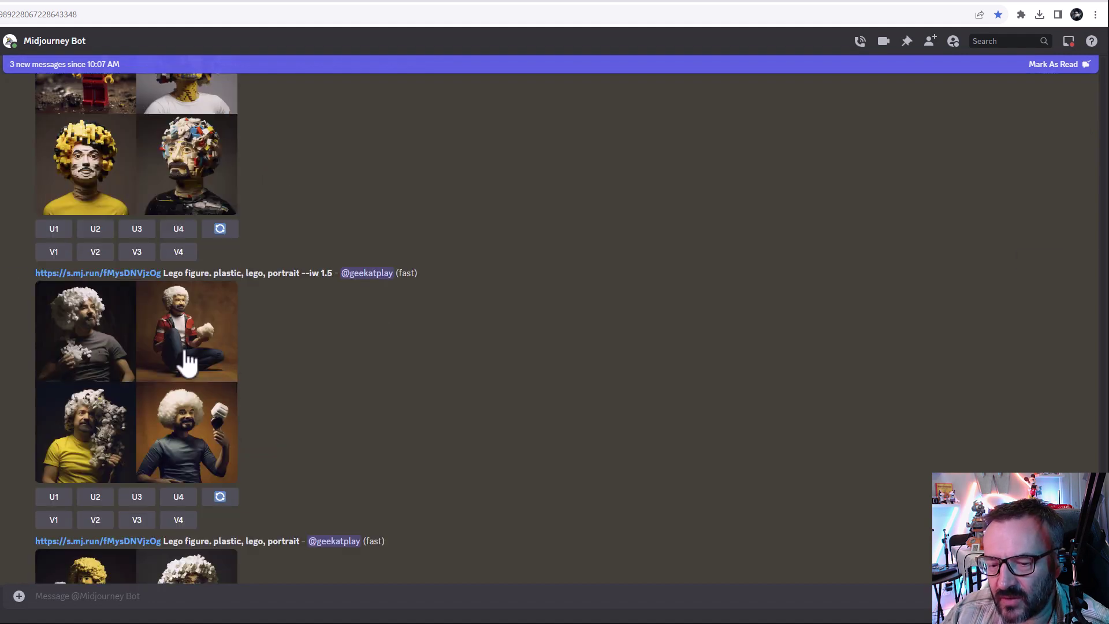
pyautogui.scroll(-4, 354, 342)
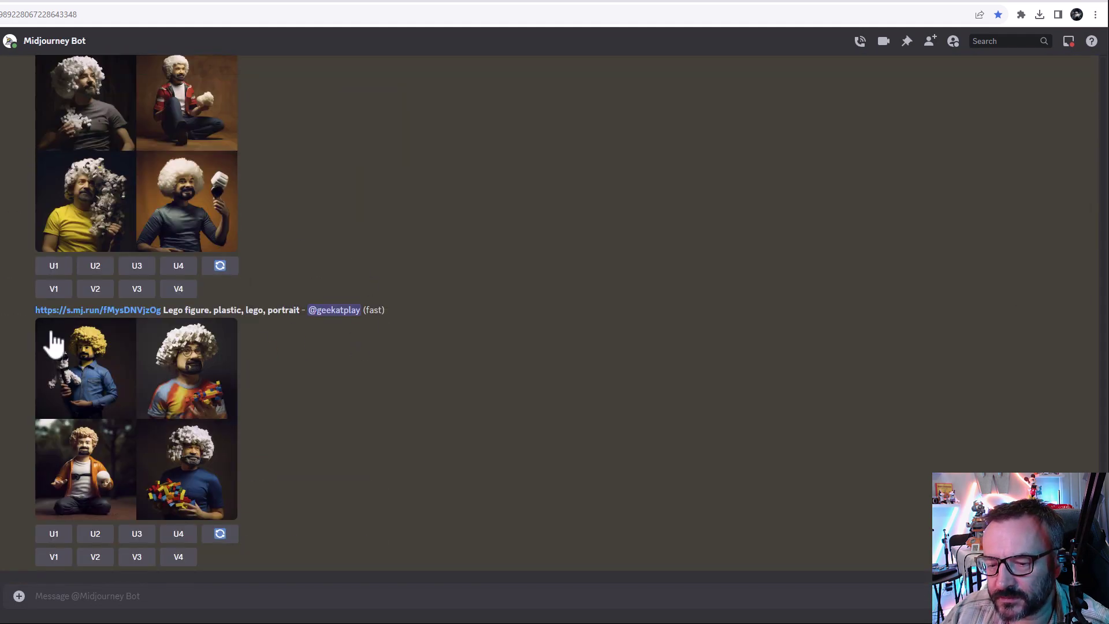
pyautogui.click(218, 397)
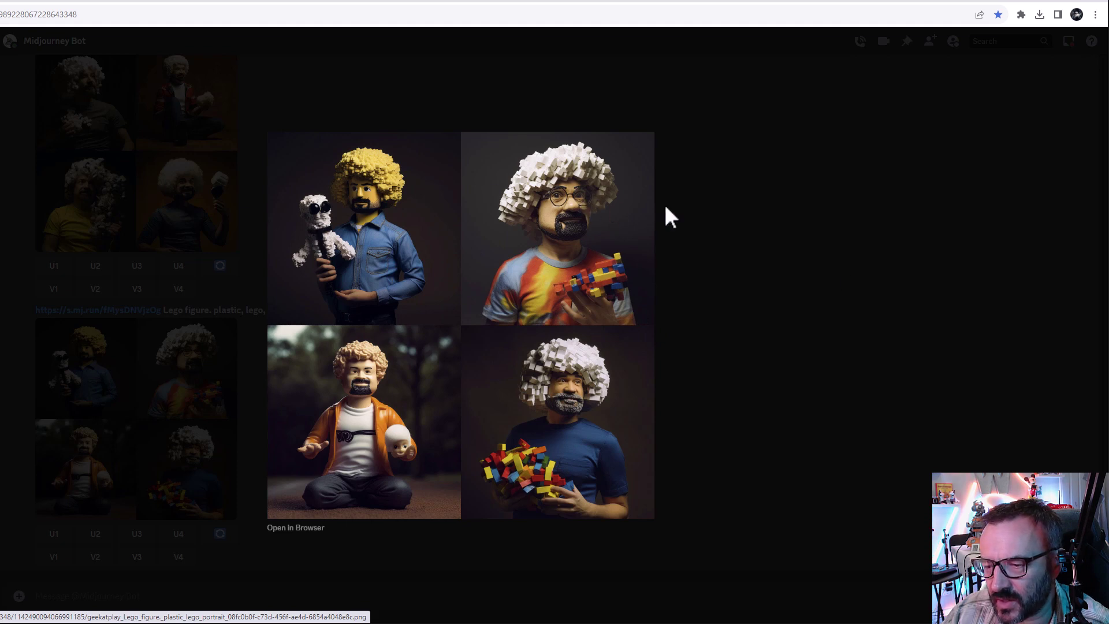
pyautogui.click(736, 289)
pyautogui.scroll(1, 266, 273)
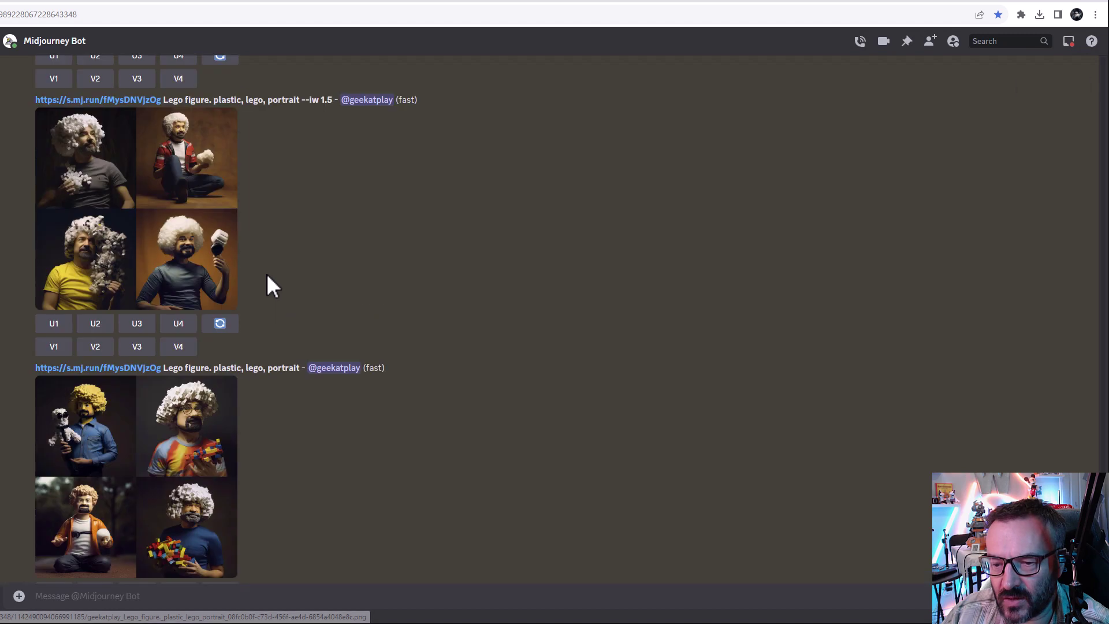
pyautogui.click(162, 225)
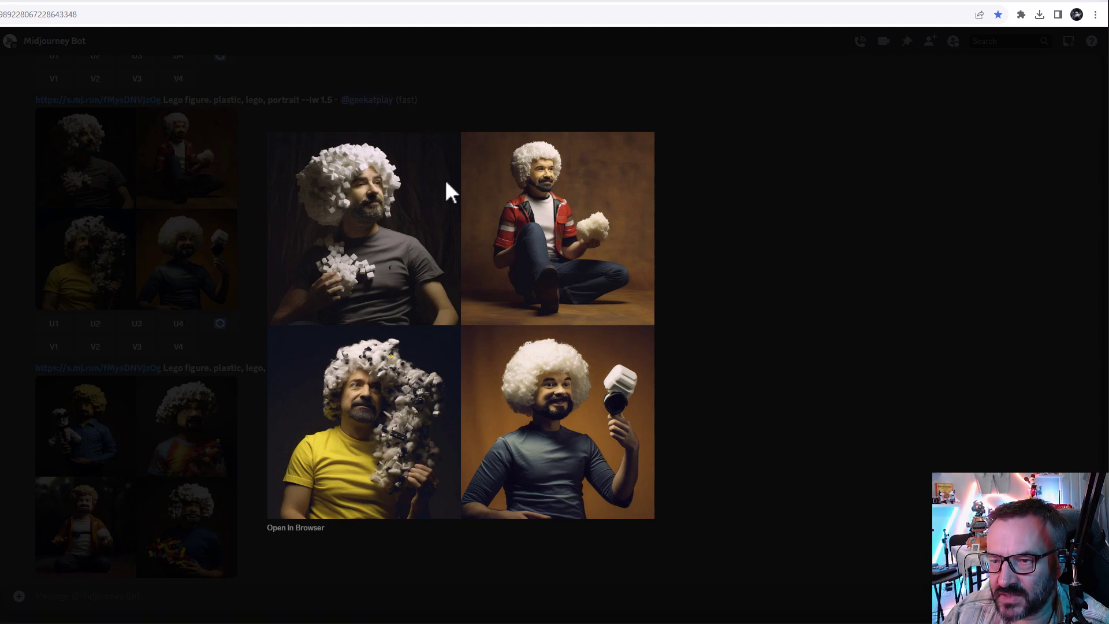
pyautogui.click(799, 317)
pyautogui.scroll(5, 338, 411)
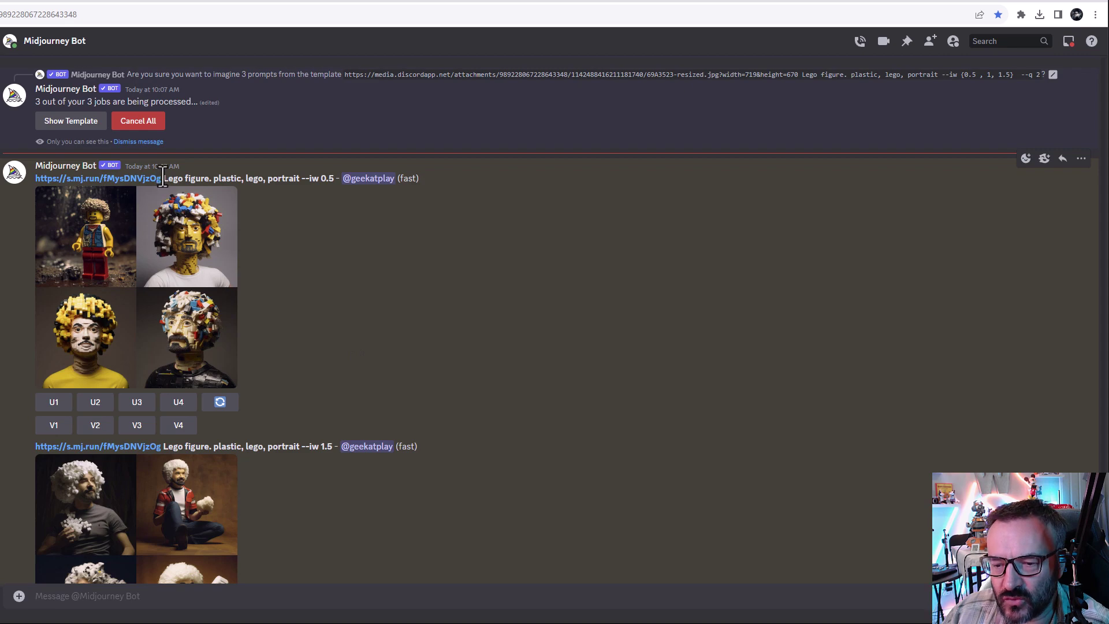
pyautogui.moveTo(163, 178); pyautogui.dragTo(299, 178)
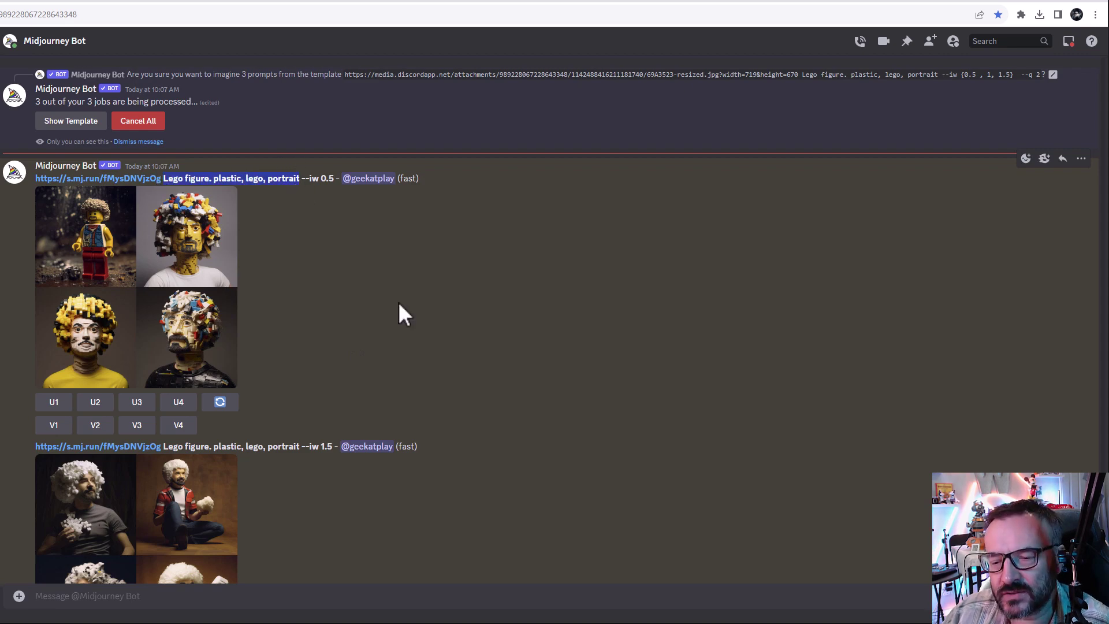
pyautogui.scroll(8, 397, 301)
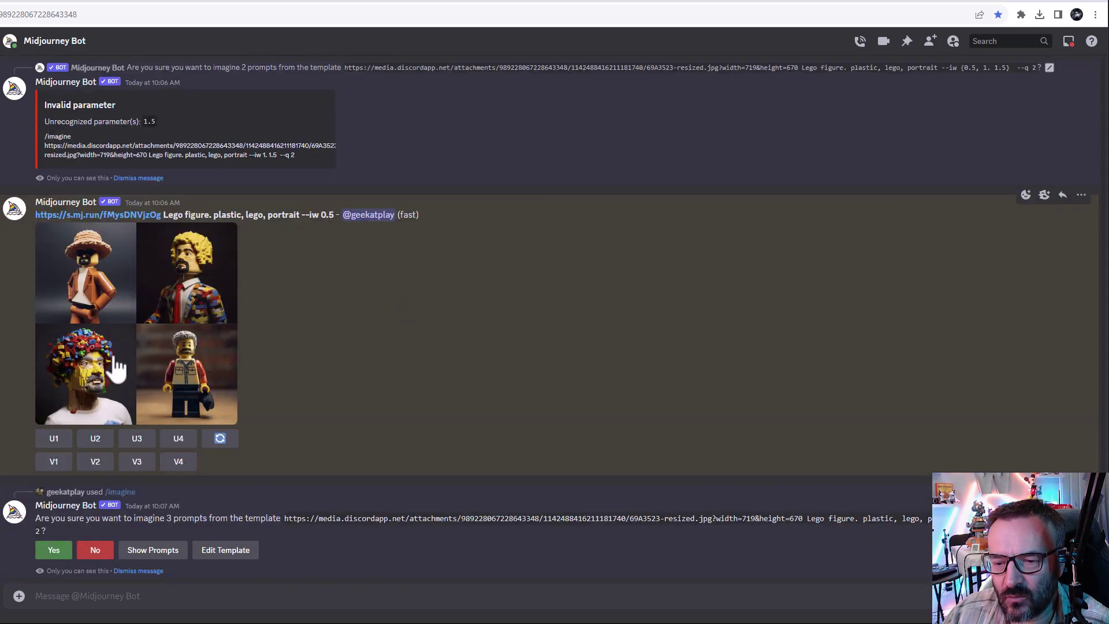
pyautogui.scroll(10, 269, 341)
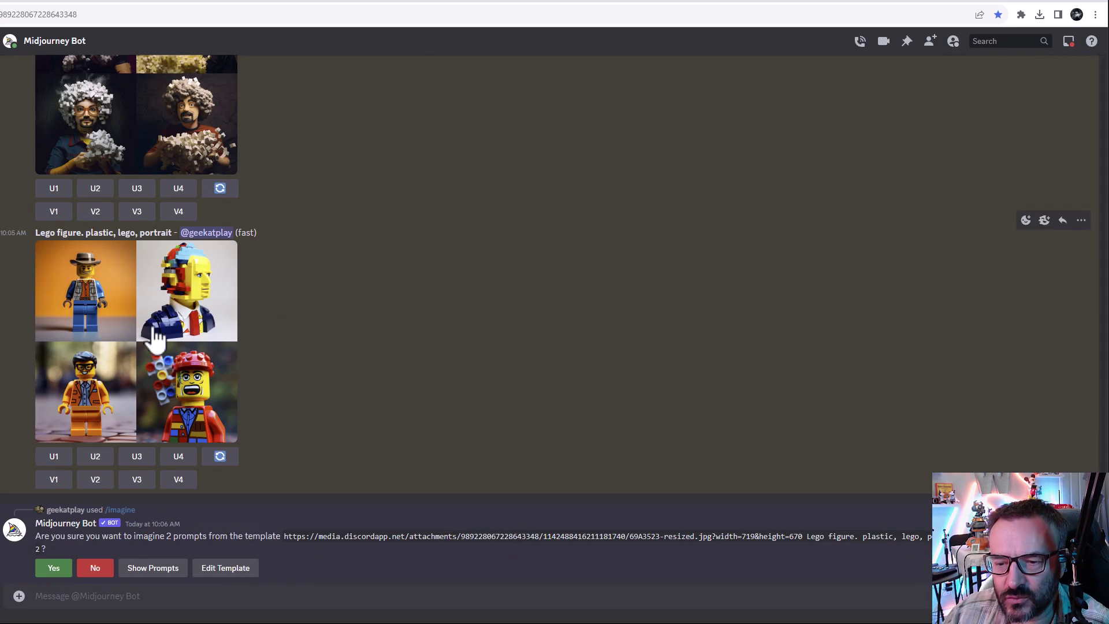
pyautogui.scroll(-15, 282, 323)
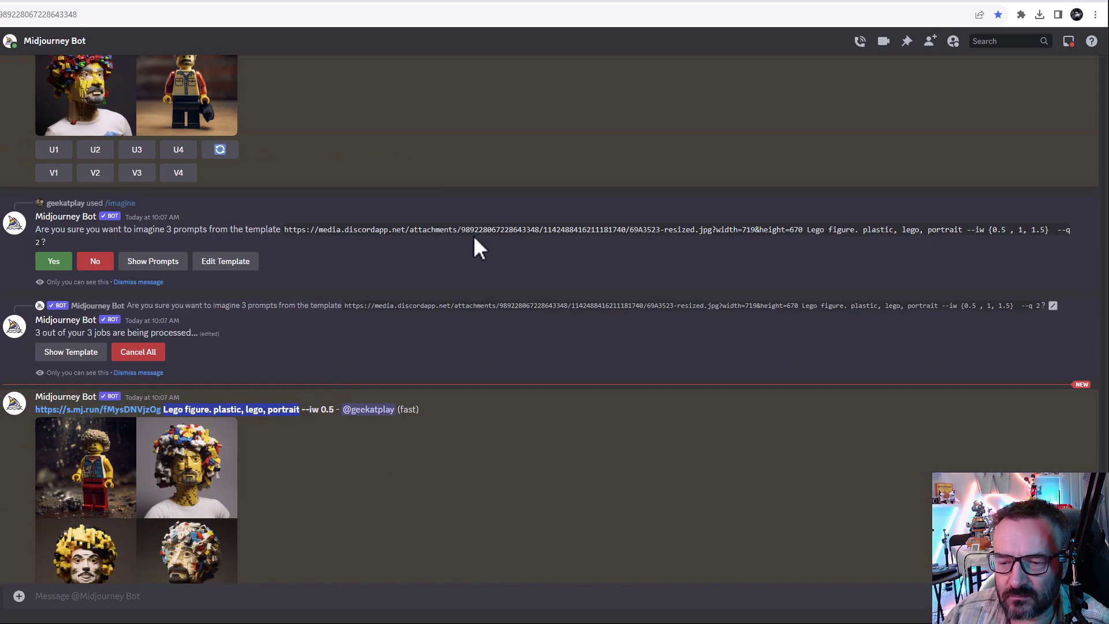
pyautogui.scroll(-2, 451, 289)
pyautogui.scroll(-15, 421, 335)
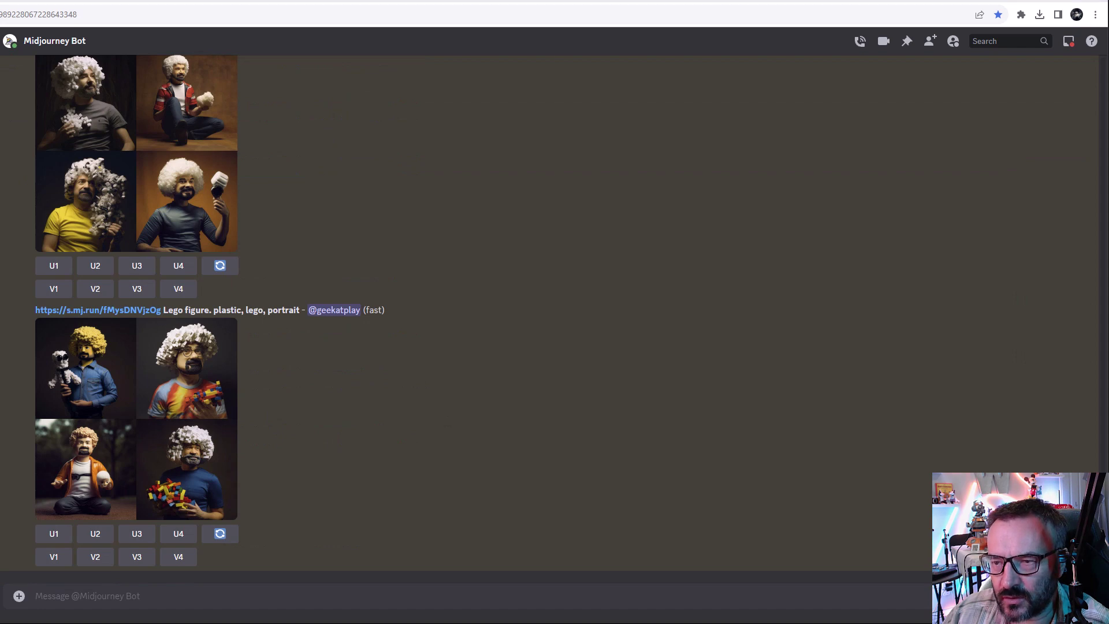
pyautogui.click(274, 599)
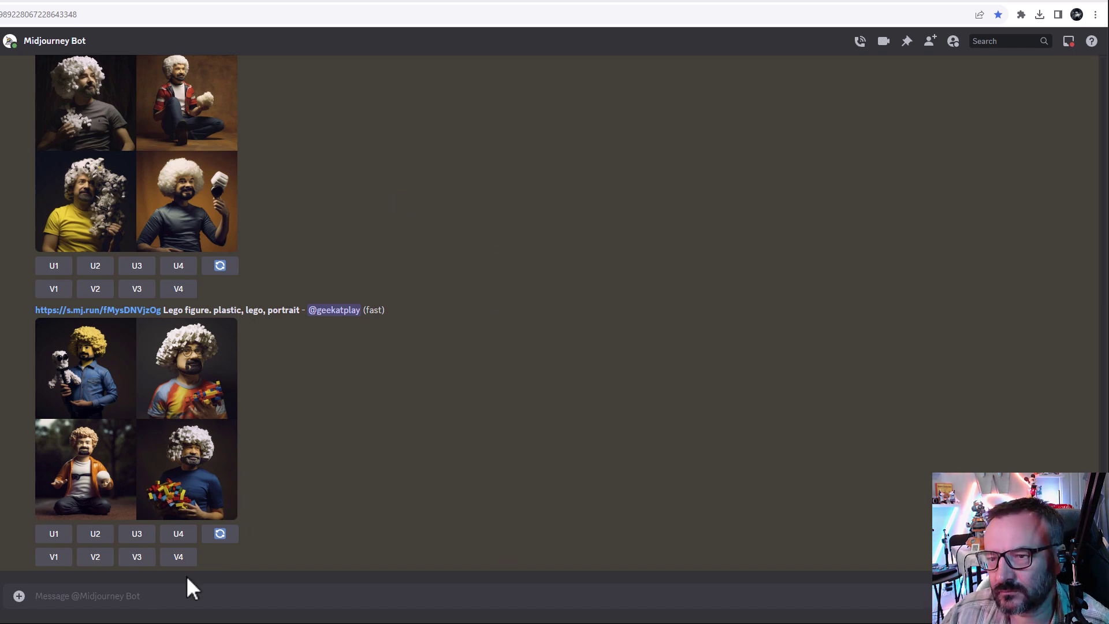
# Submit the text-only /imagine prompt 'barbie doll, plastic, happy, pink'.
pyautogui.click(199, 604)
pyautogui.write('/')
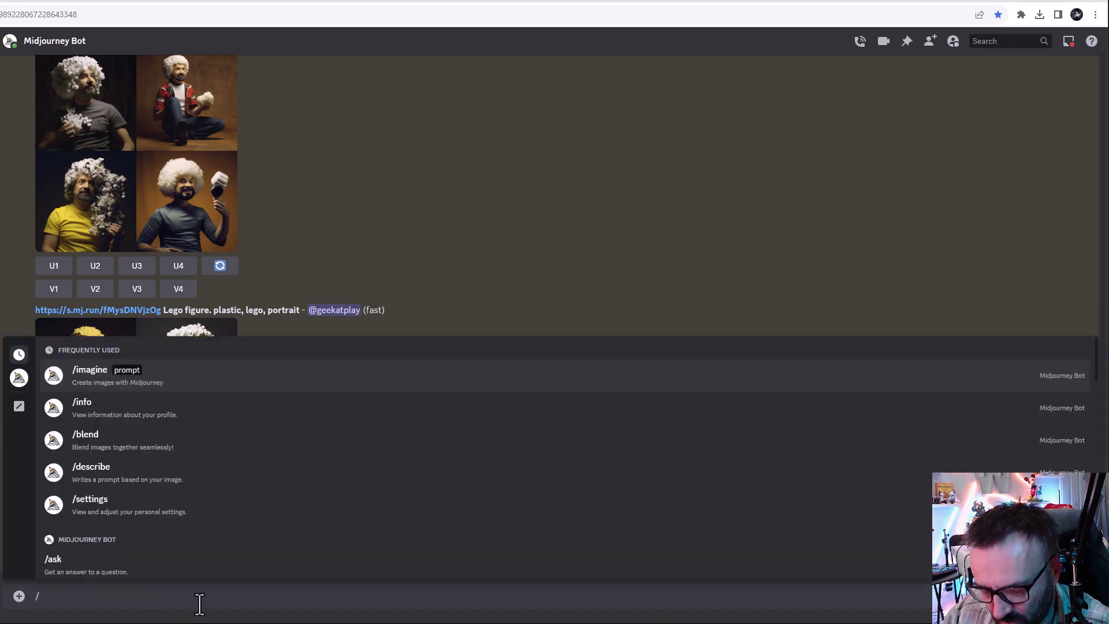
pyautogui.write('im')
pyautogui.press('Tab')
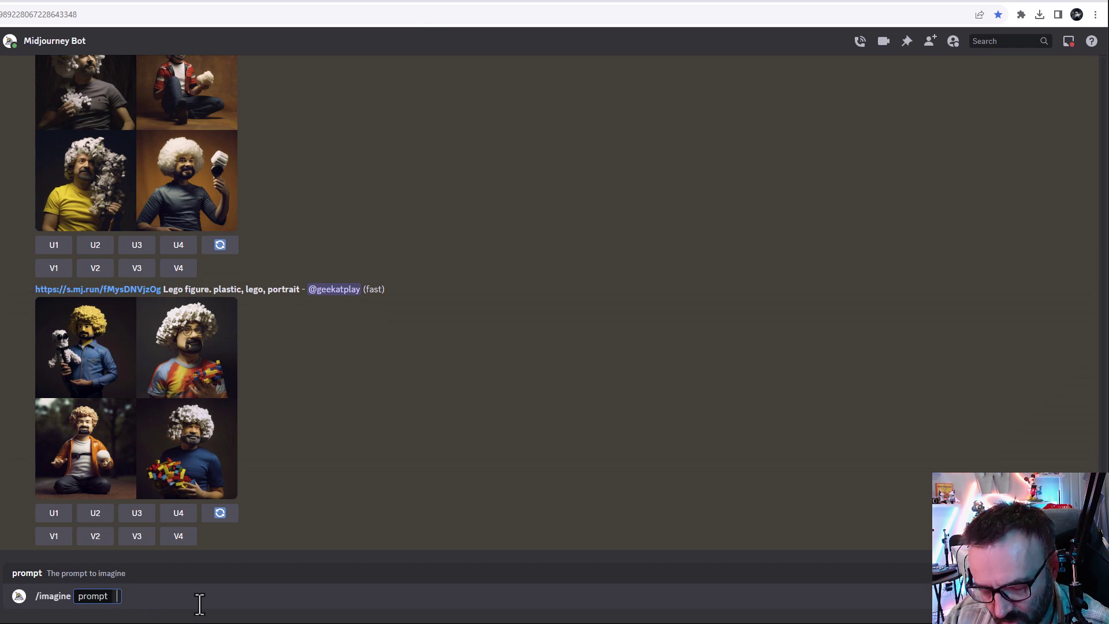
pyautogui.write('barbiew')
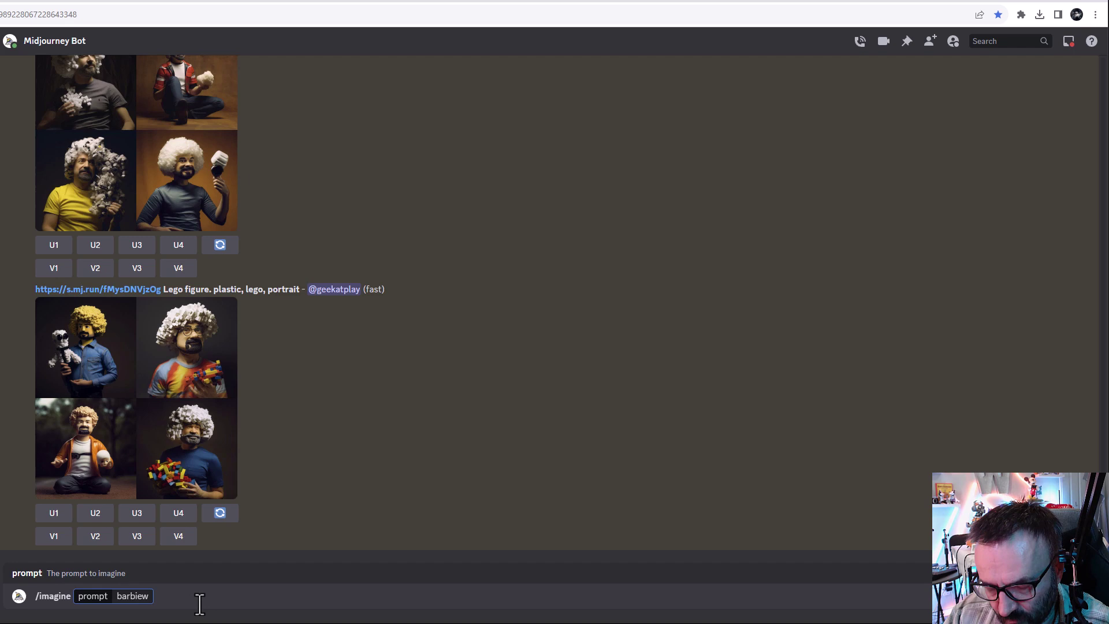
pyautogui.press('BackSpace')
pyautogui.write('dal')
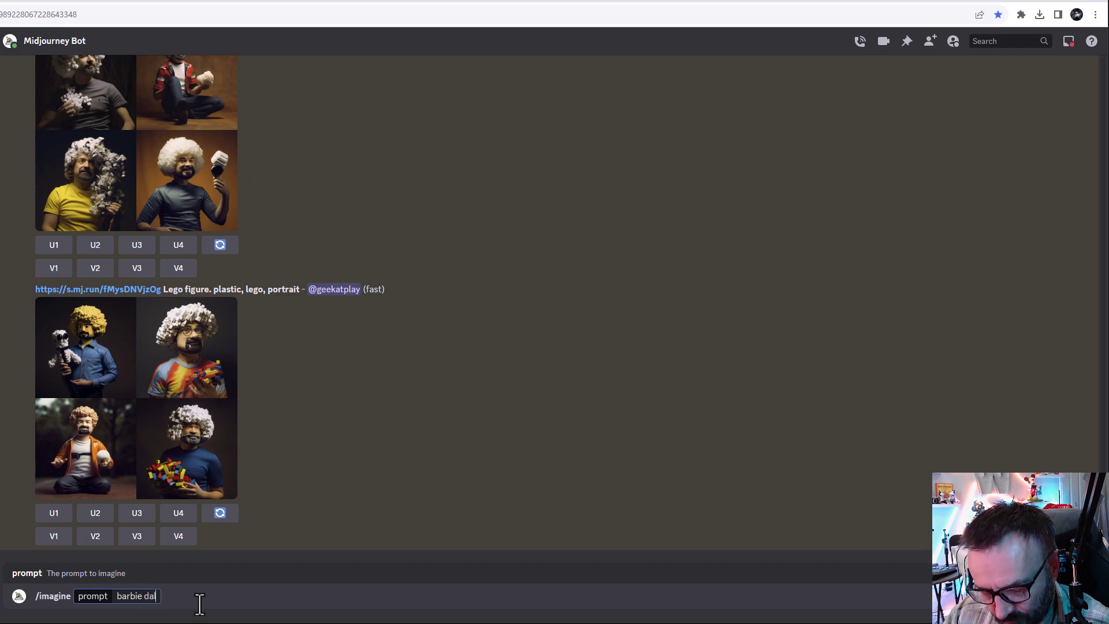
pyautogui.press('BackSpace')
pyautogui.press('BackSpace')
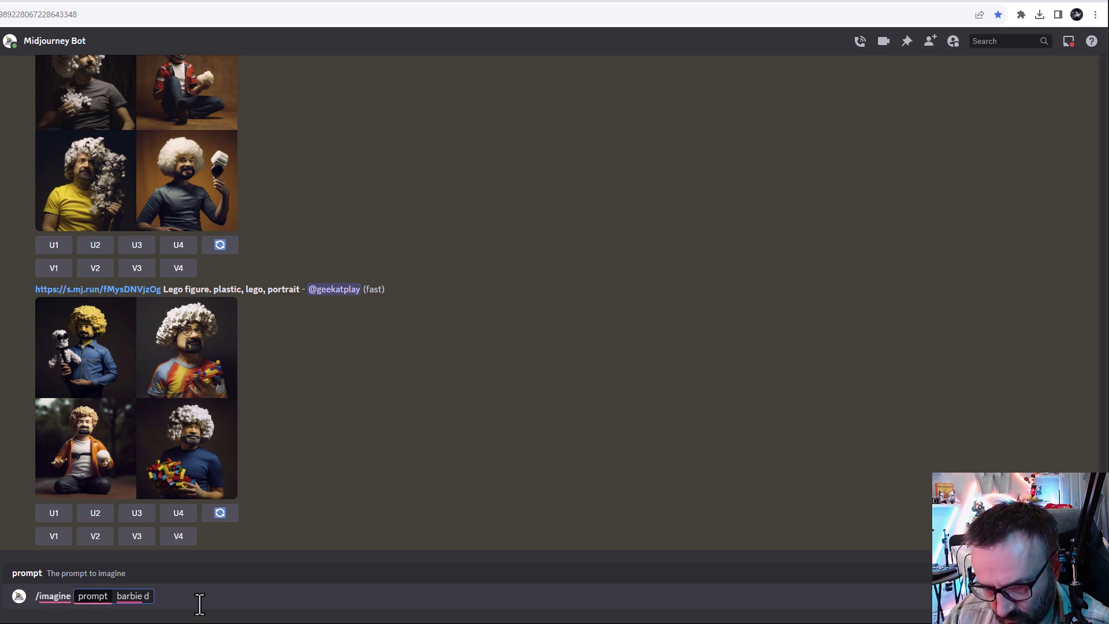
pyautogui.write('oll,')
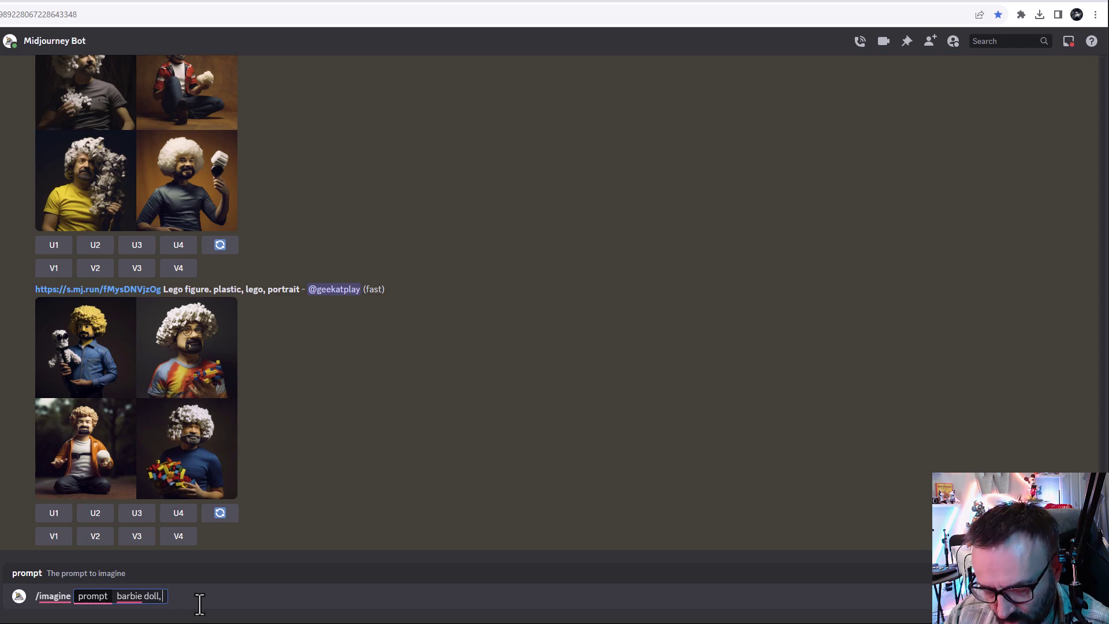
pyautogui.write(' plastic, ')
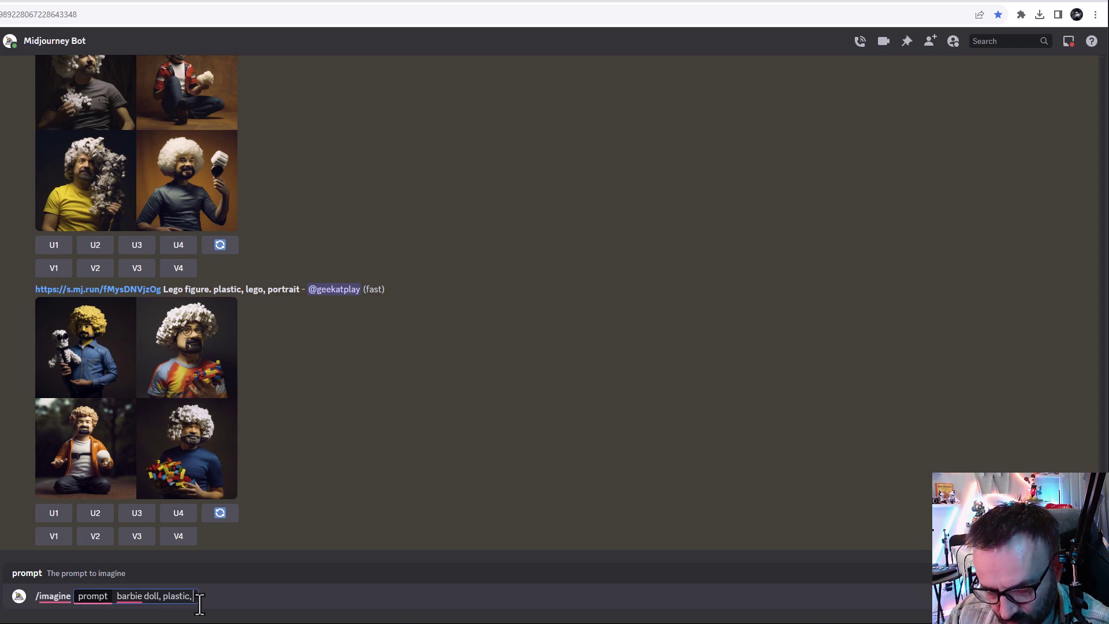
pyautogui.write('happy, pink')
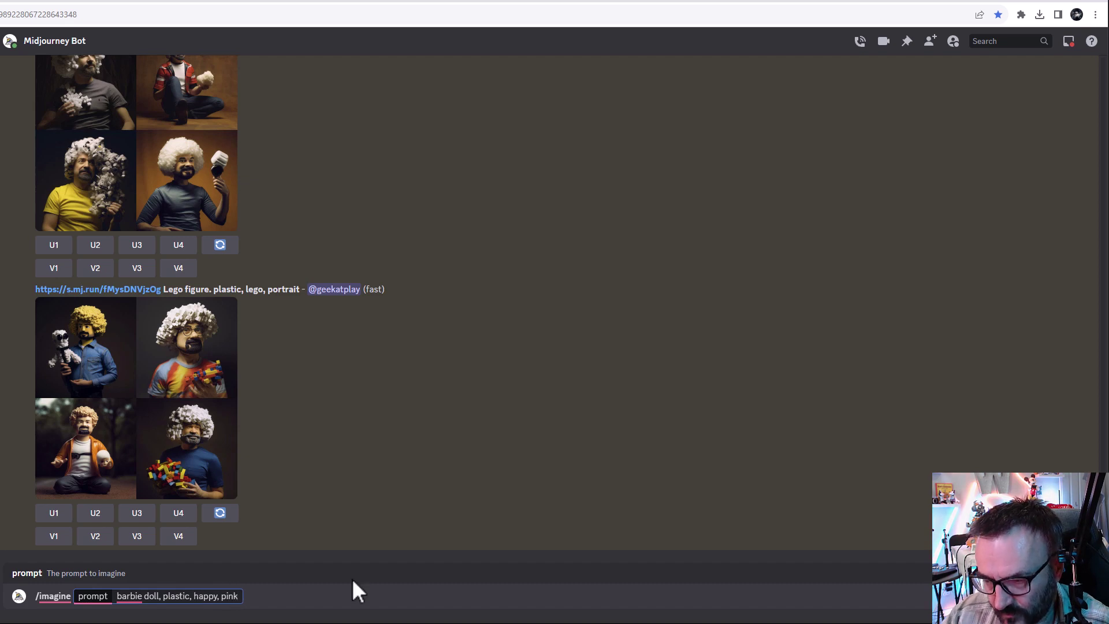
pyautogui.press('Return')
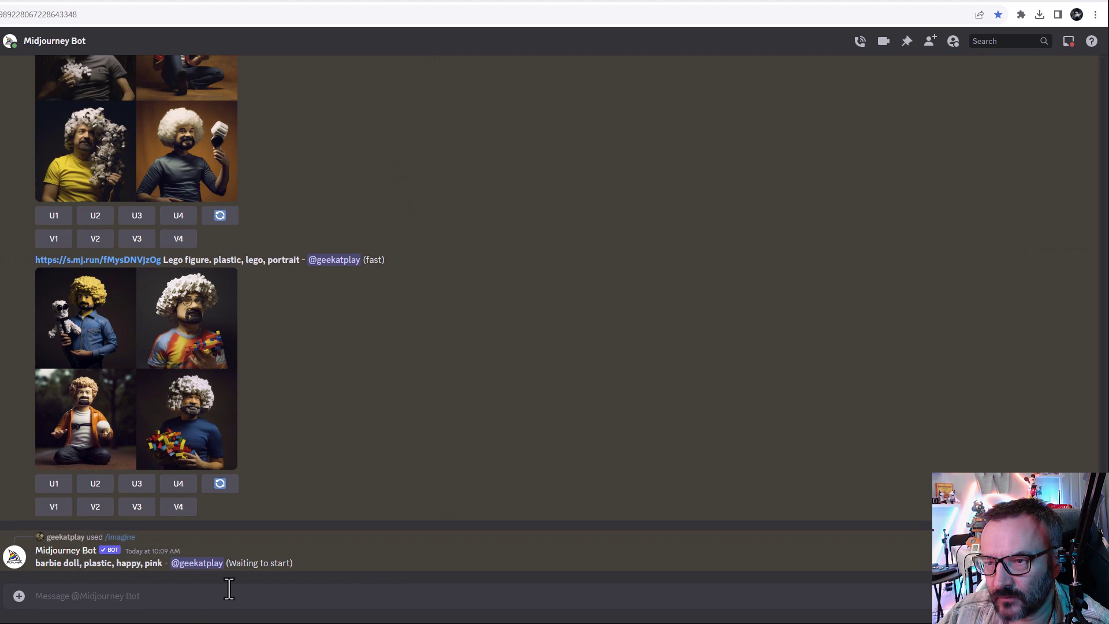
# Submit the /imagine prompt 'rag doll, old, worn, lost toy'.
pyautogui.write('/imag')
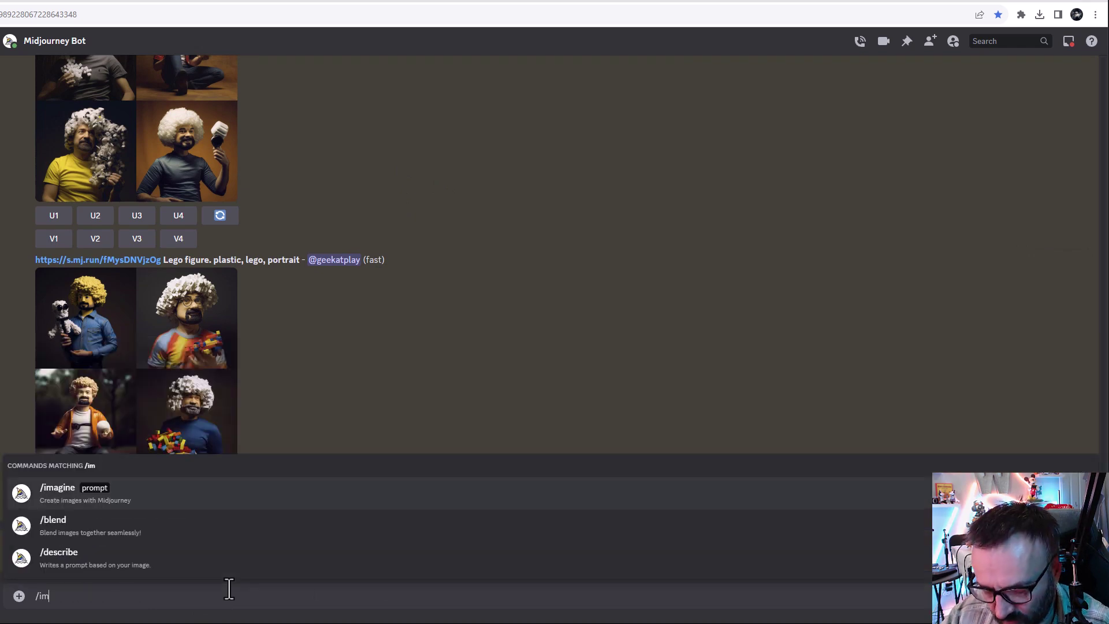
pyautogui.press('Tab')
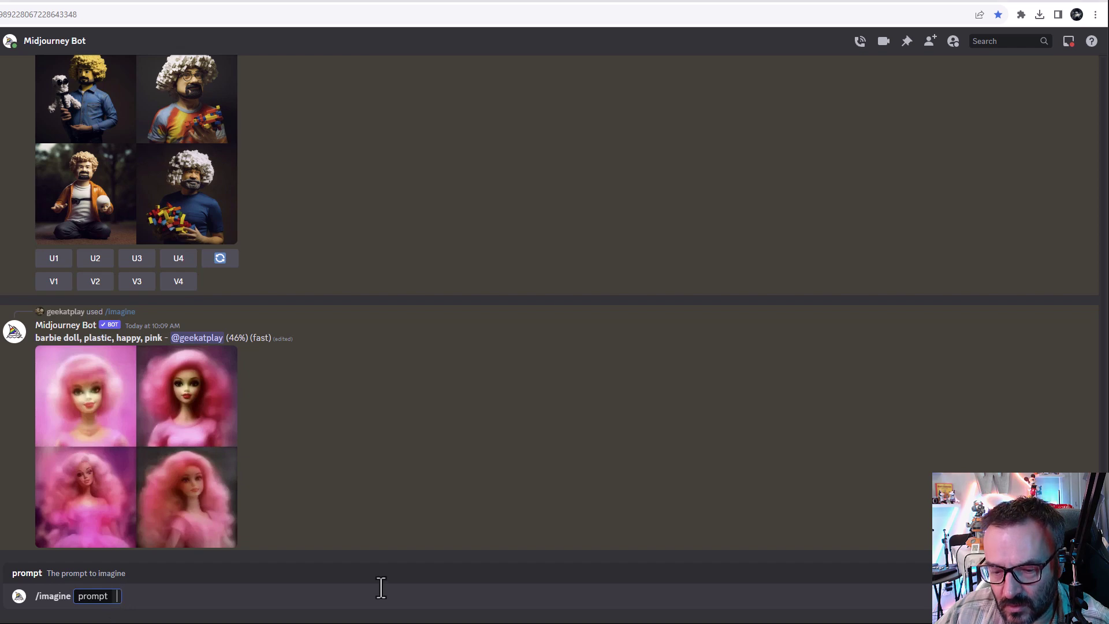
pyautogui.write('rag do')
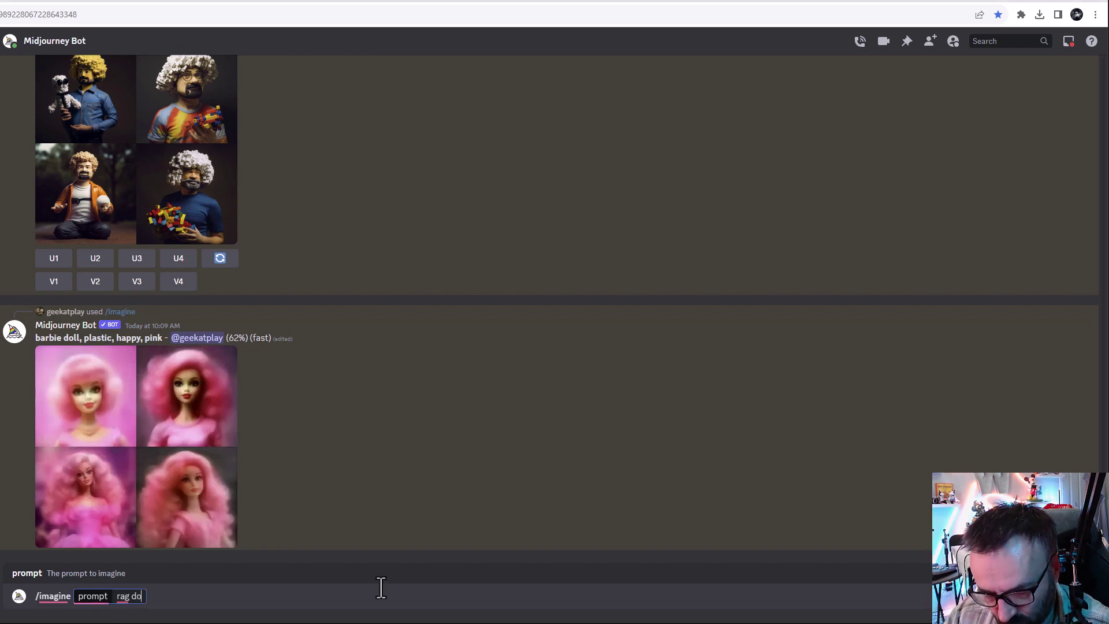
pyautogui.write('ll, ol')
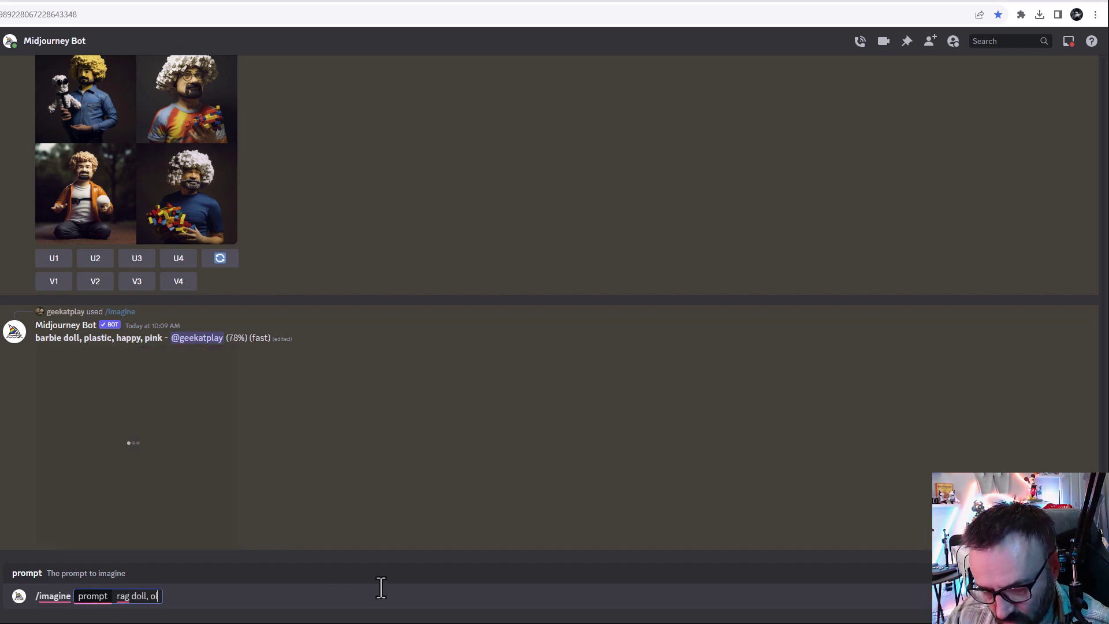
pyautogui.write('d, wo')
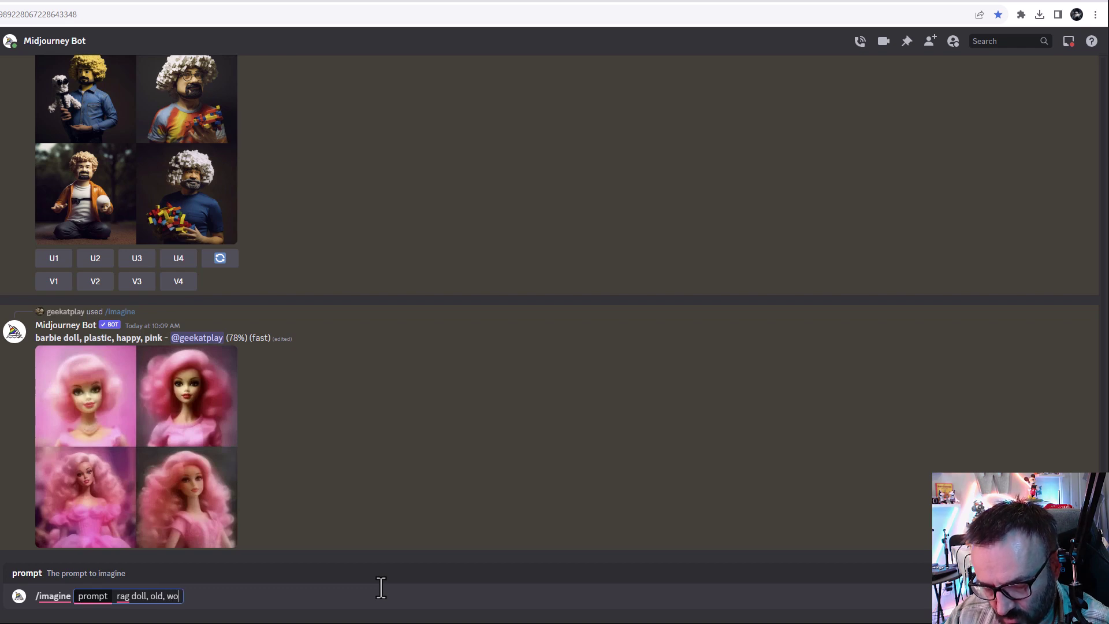
pyautogui.write('rn, lost toy')
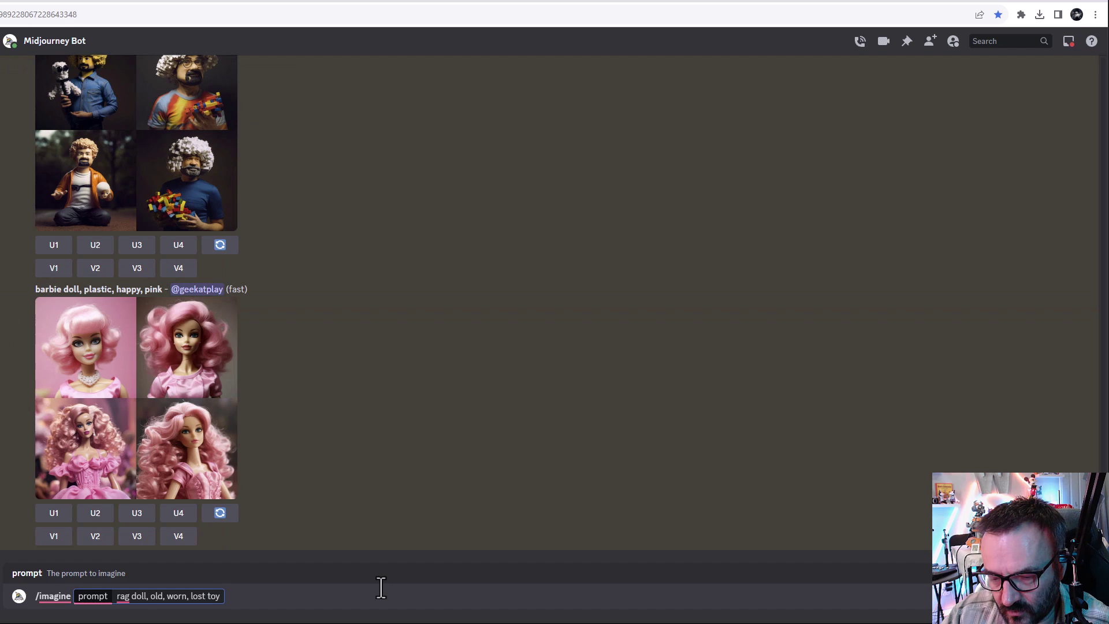
pyautogui.press('Return')
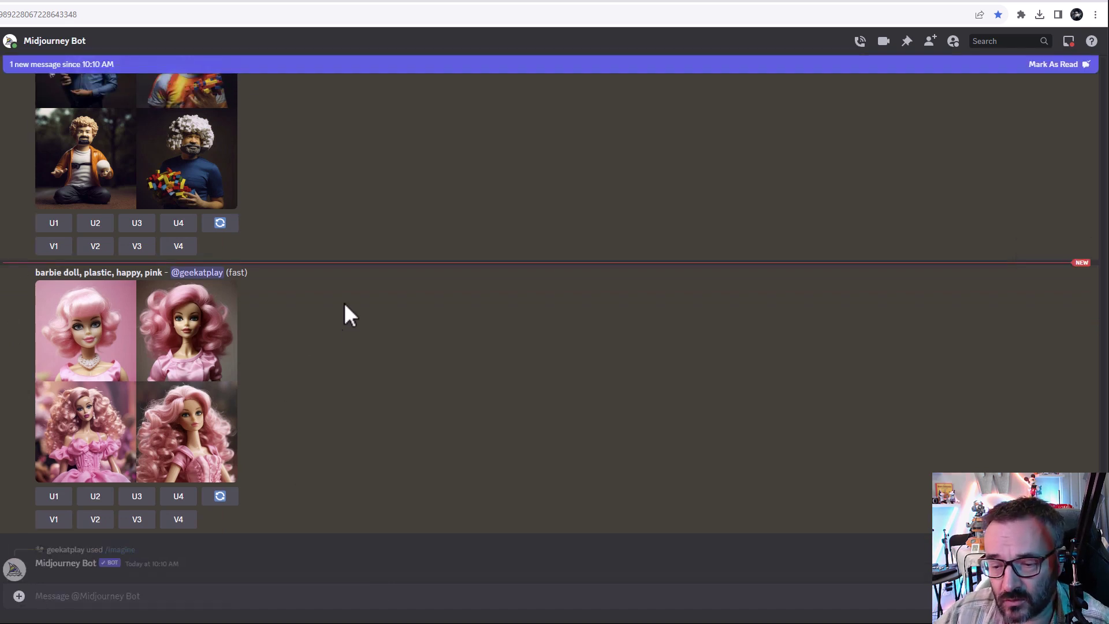
# Preview the finished barbie doll grid, then scroll back up to the uploaded photo.
pyautogui.click(215, 341)
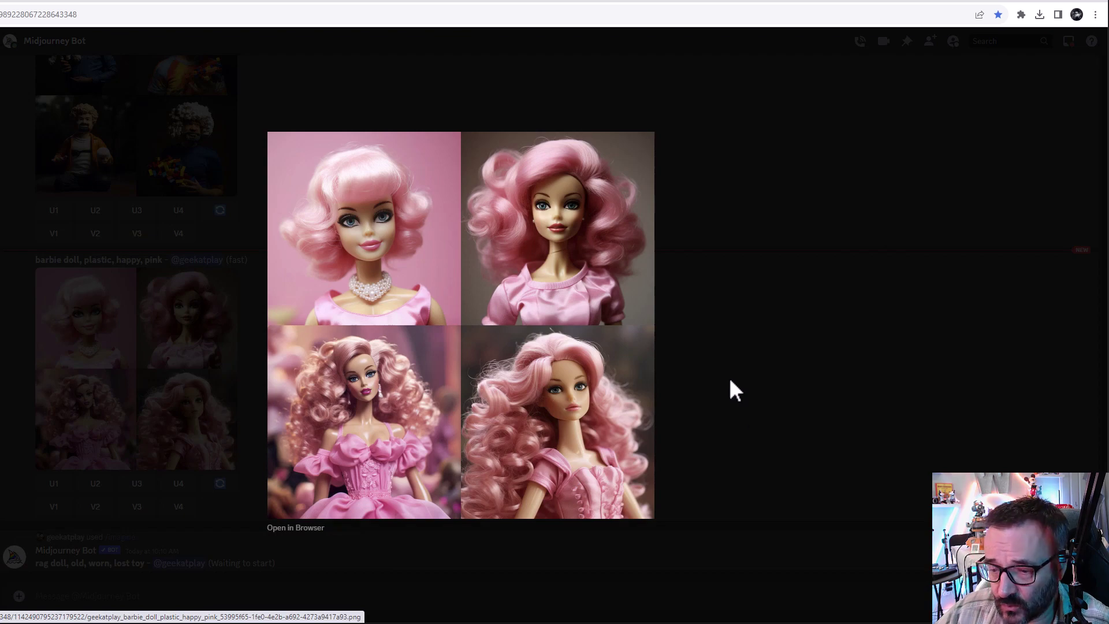
pyautogui.click(729, 376)
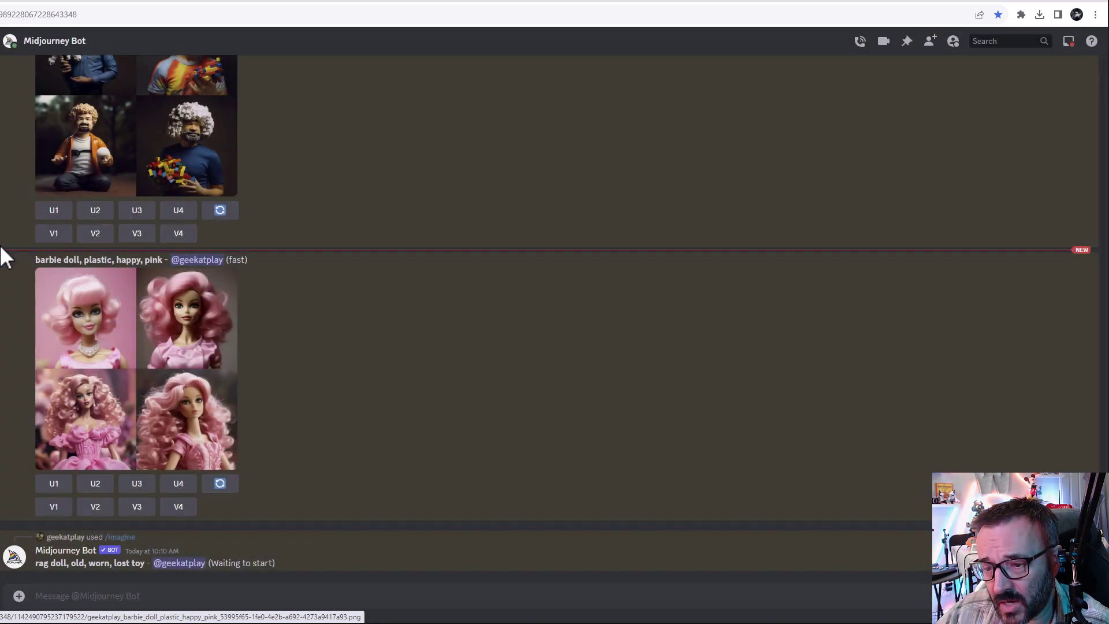
pyautogui.scroll(10, 276, 327)
pyautogui.scroll(15, 276, 327)
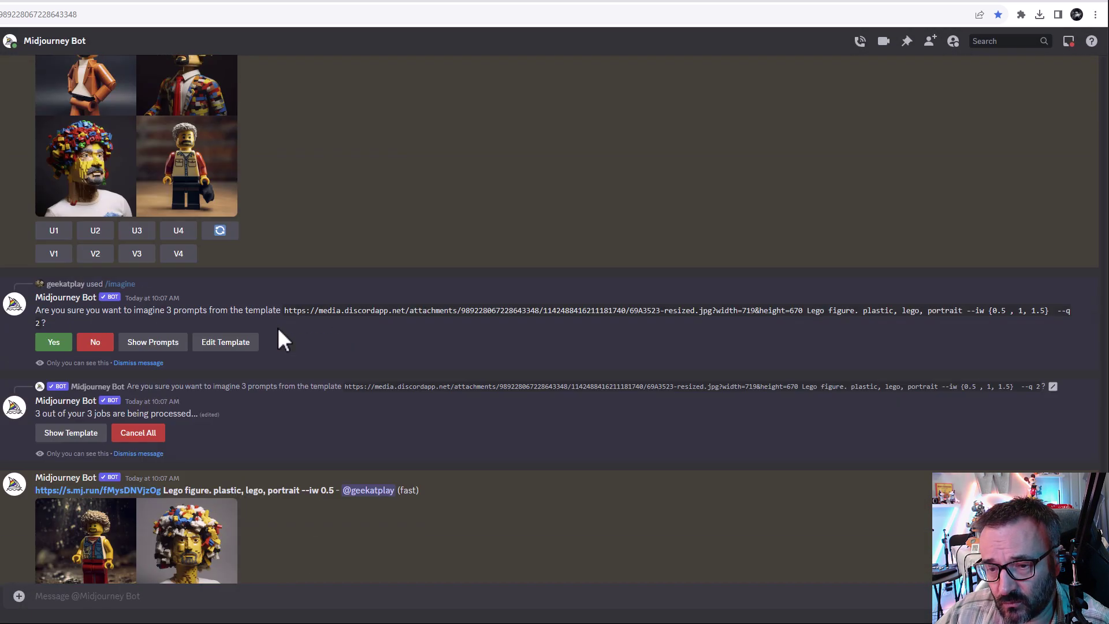
pyautogui.scroll(10, 277, 327)
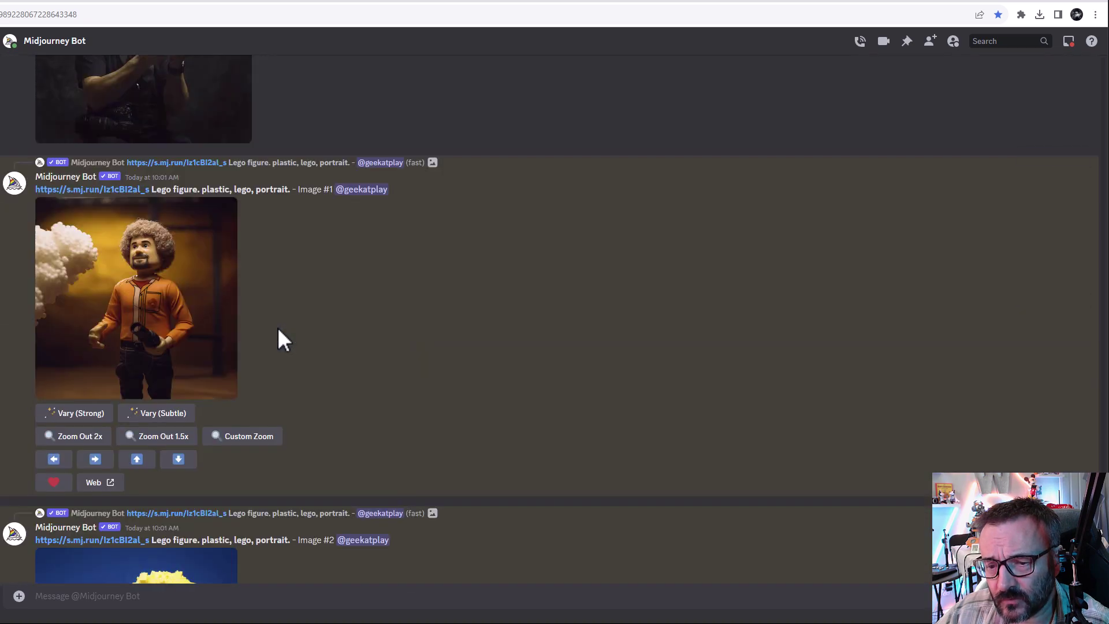
# Copy the image address of the curly-wig self-portrait photo.
pyautogui.click(140, 379)
pyautogui.rightClick(448, 278)
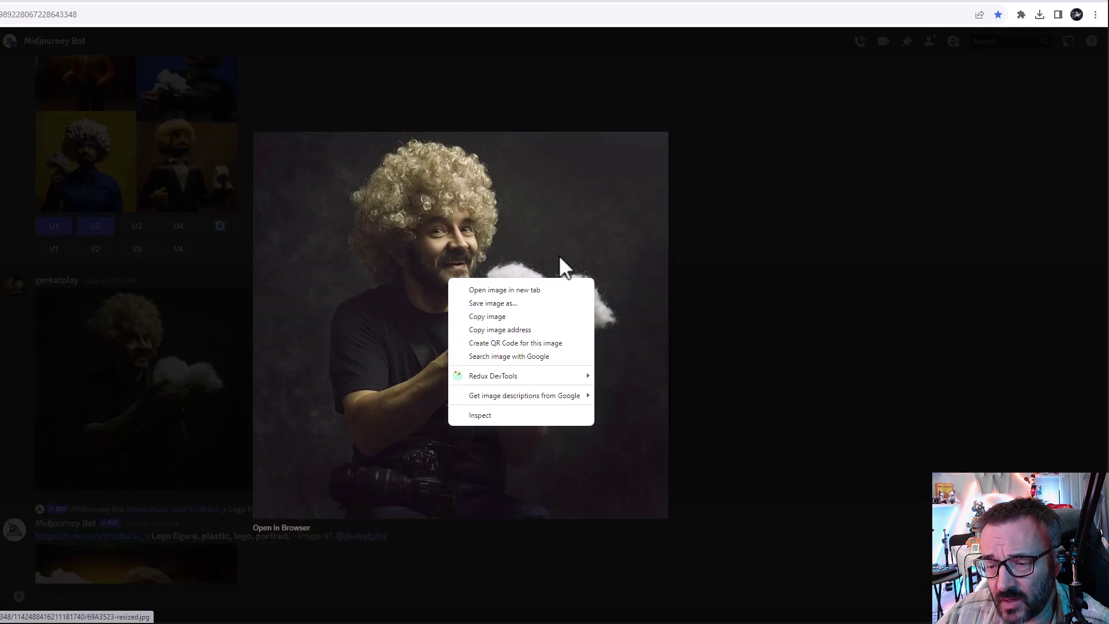
pyautogui.click(520, 329)
pyautogui.click(710, 332)
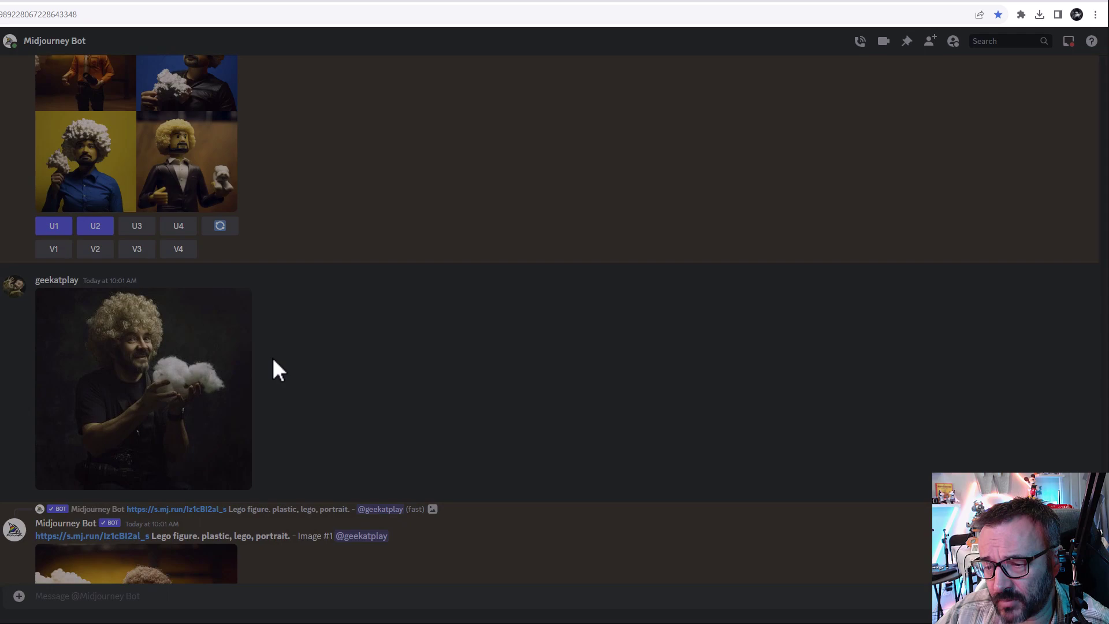
pyautogui.scroll(-15, 274, 358)
# Start an /imagine prompt with the self-portrait's image address and select the barbie doll description.
pyautogui.scroll(-8, 281, 363)
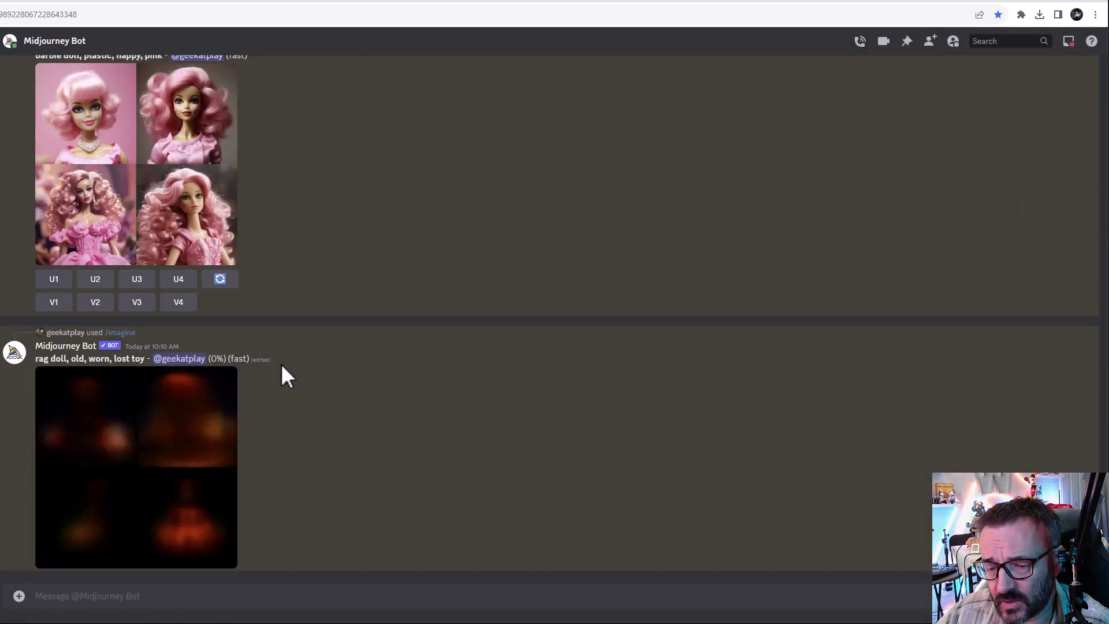
pyautogui.click(268, 595)
pyautogui.write('/imagine')
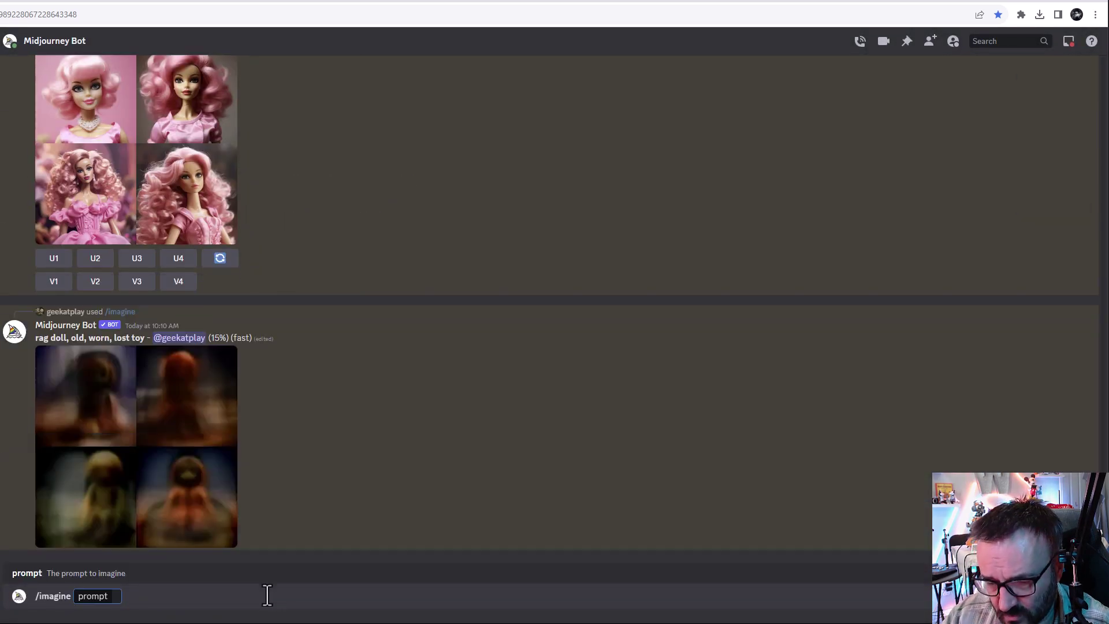
pyautogui.hotkey('ctrl', 'v')
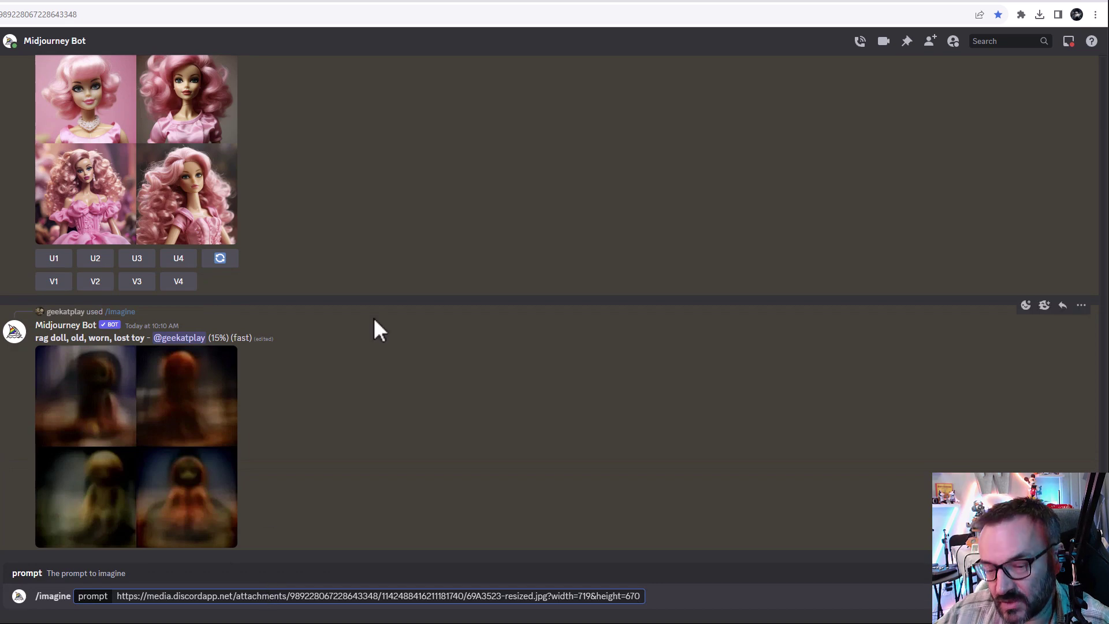
pyautogui.scroll(3, 173, 232)
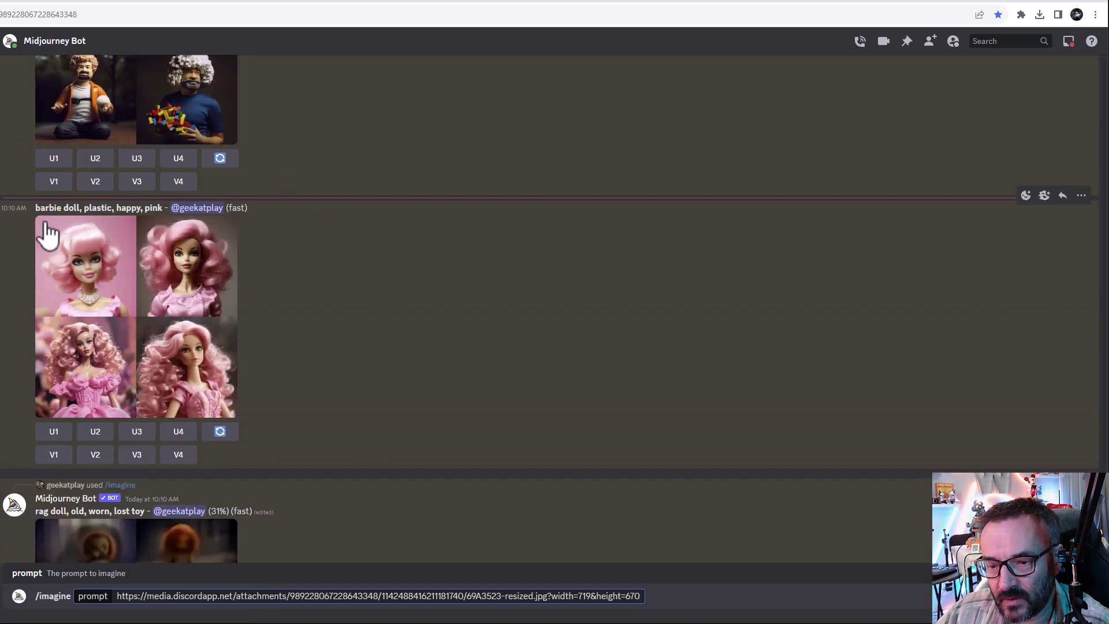
pyautogui.moveTo(36, 208); pyautogui.dragTo(165, 211)
pyautogui.scroll(-3, 511, 405)
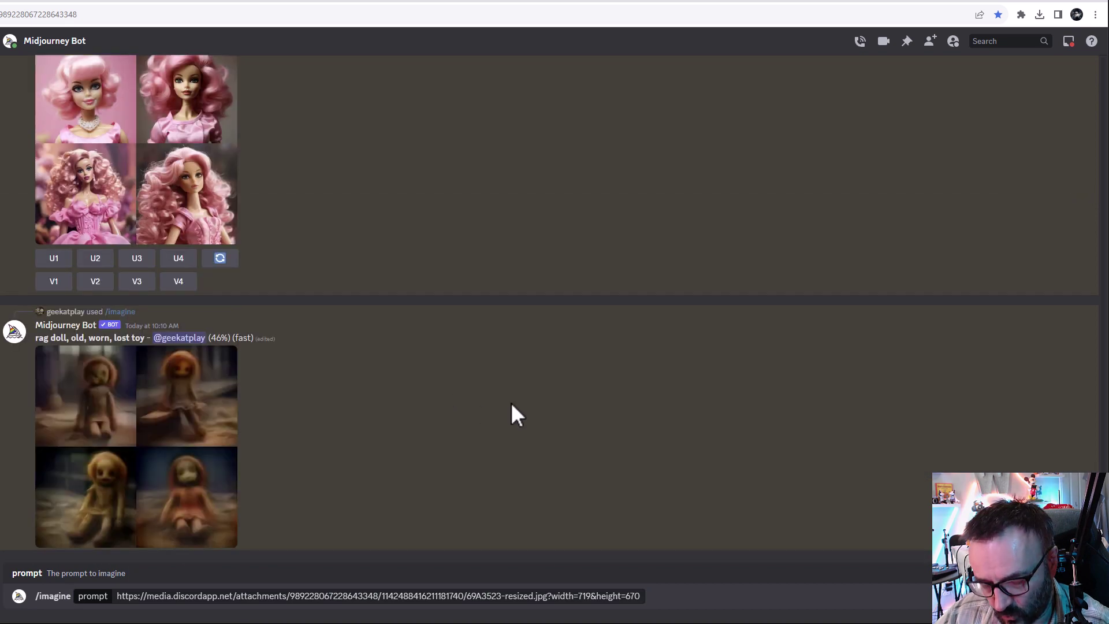
# Append 'barbie doll, plastic, happy, pink' with --iw {0.5, 1}, fix the weight syntax, and submit.
pyautogui.click(639, 596)
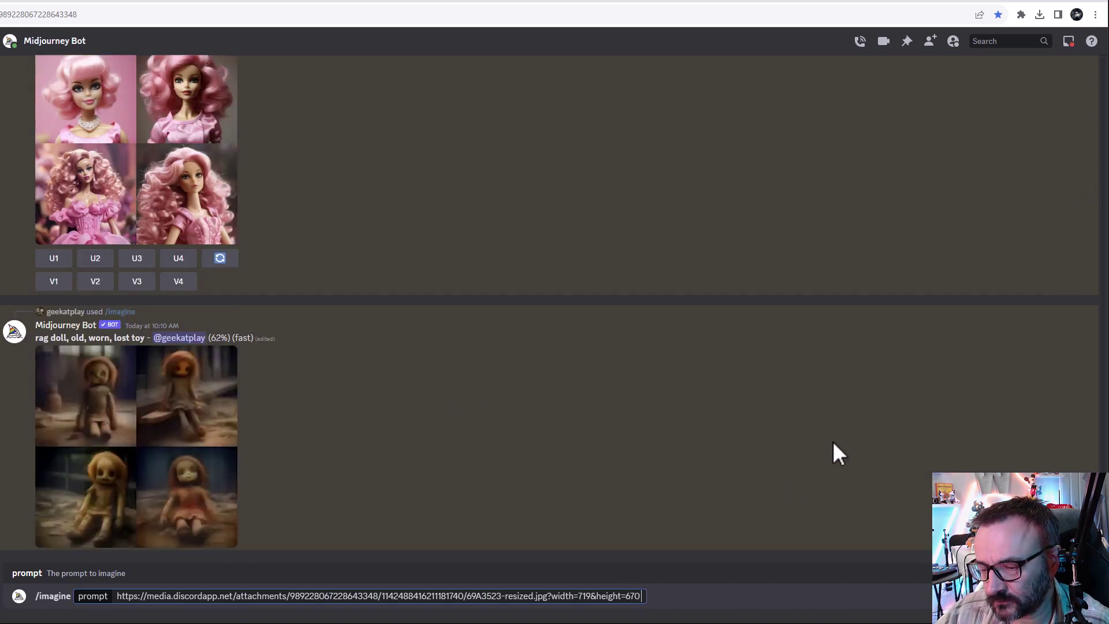
pyautogui.hotkey('ctrl', 'v')
pyautogui.write('--iw')
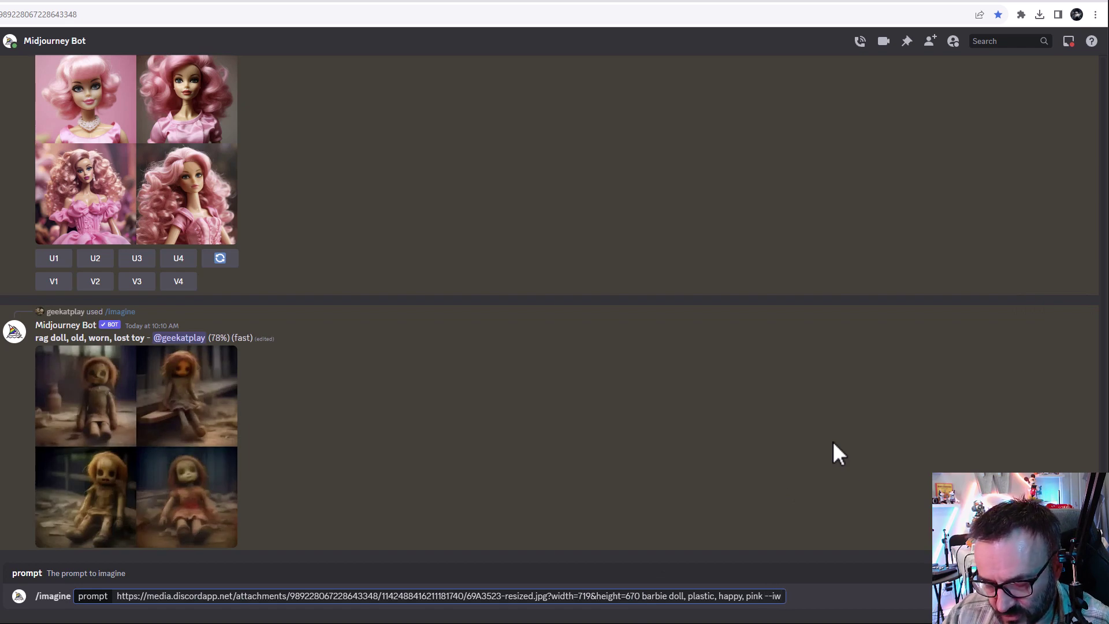
pyautogui.write('{0.')
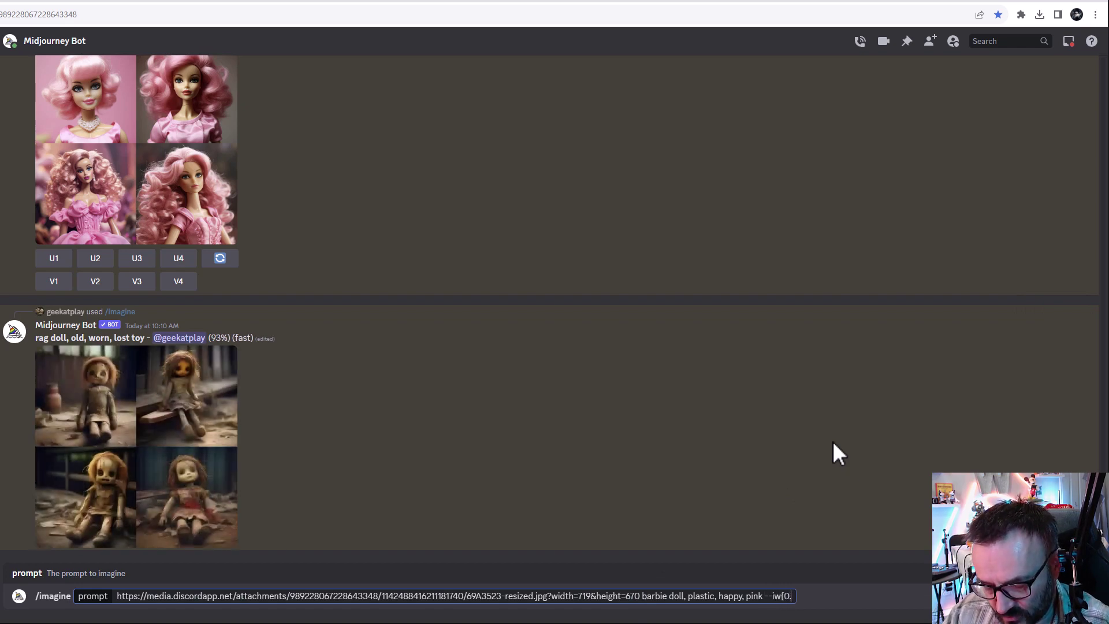
pyautogui.write('5, 1}')
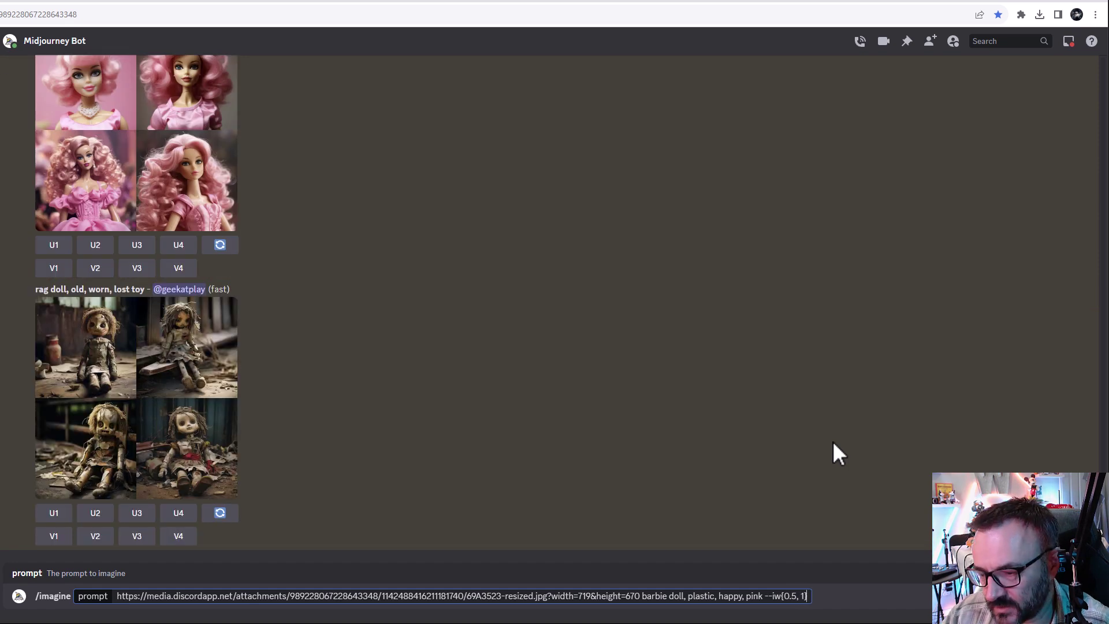
pyautogui.press('Return')
pyautogui.press('BackSpace')
pyautogui.press('BackSpace')
pyautogui.press('BackSpace')
pyautogui.press('BackSpace')
pyautogui.press('BackSpace')
pyautogui.press('BackSpace')
pyautogui.press('BackSpace')
pyautogui.press('BackSpace')
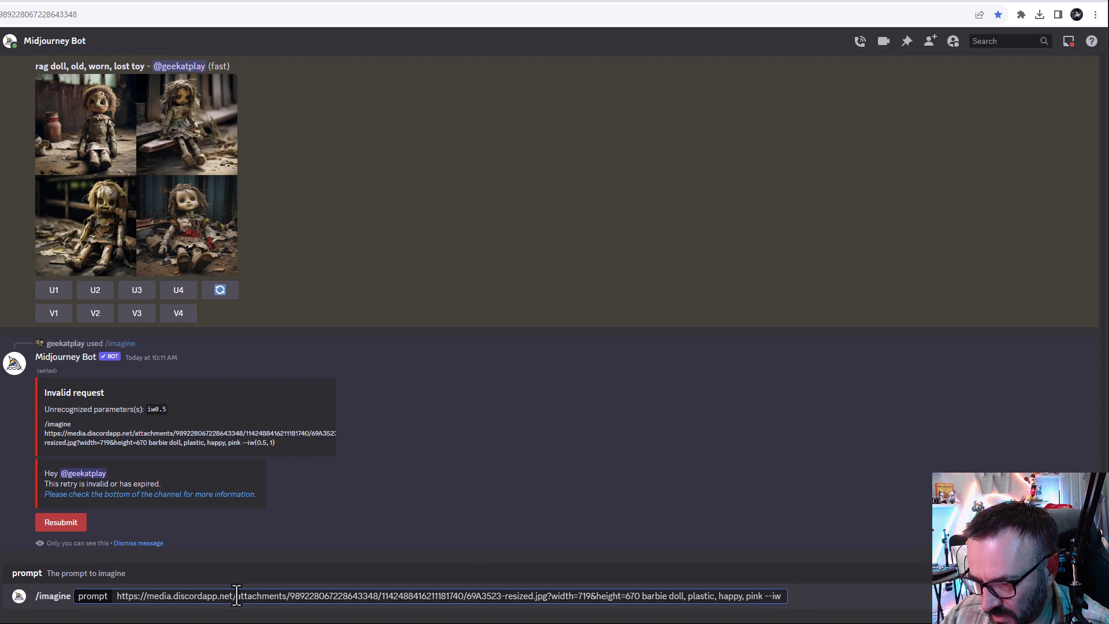
pyautogui.write('{0')
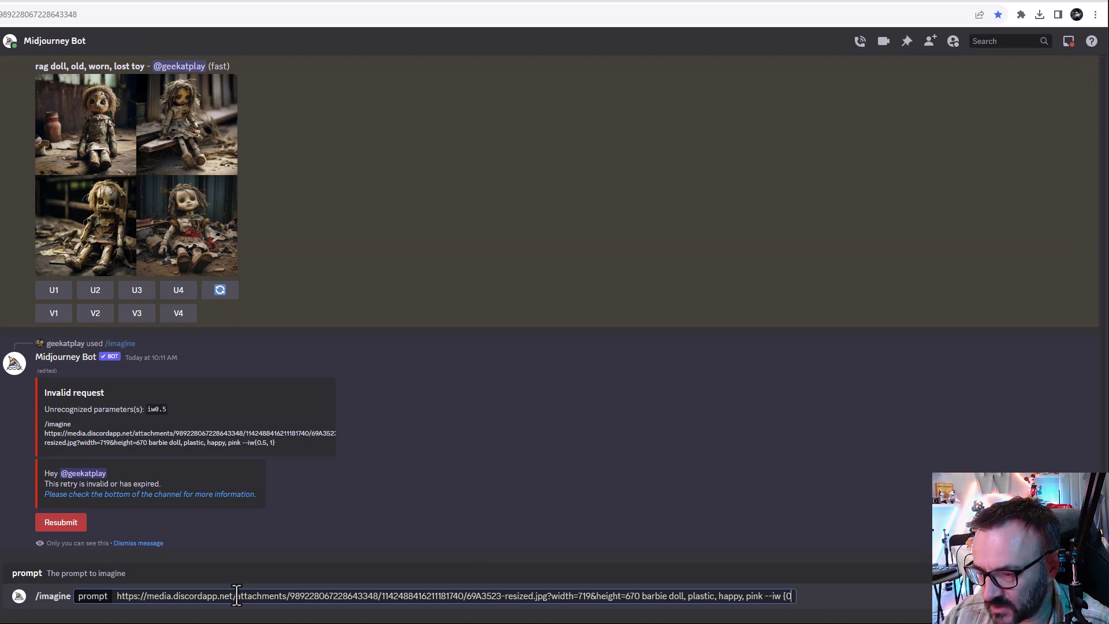
pyautogui.write('.5')
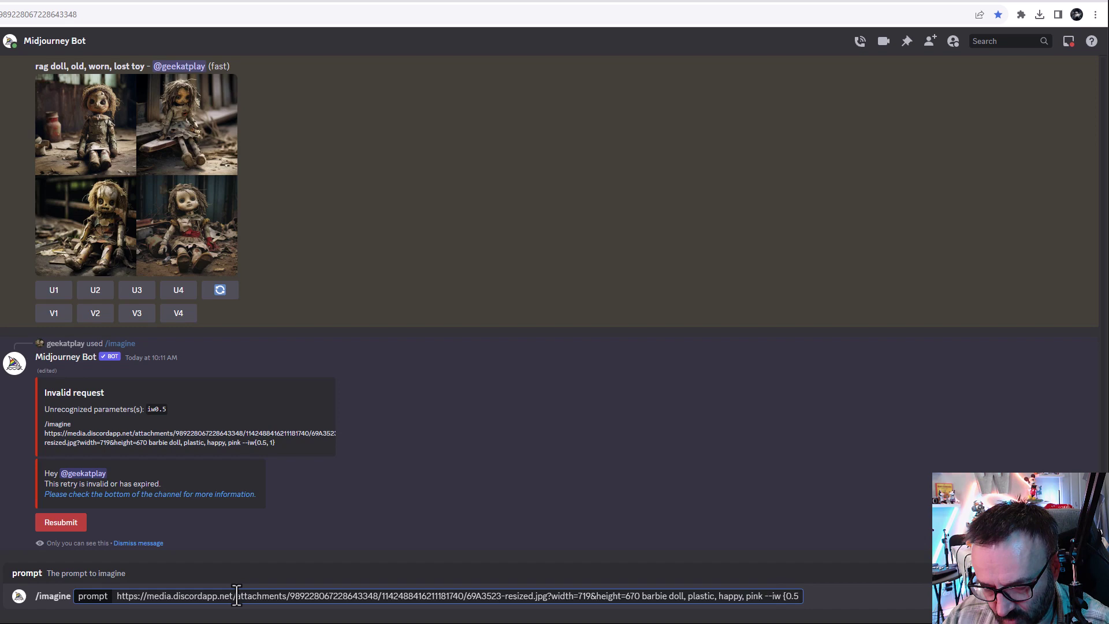
pyautogui.write(', 1}')
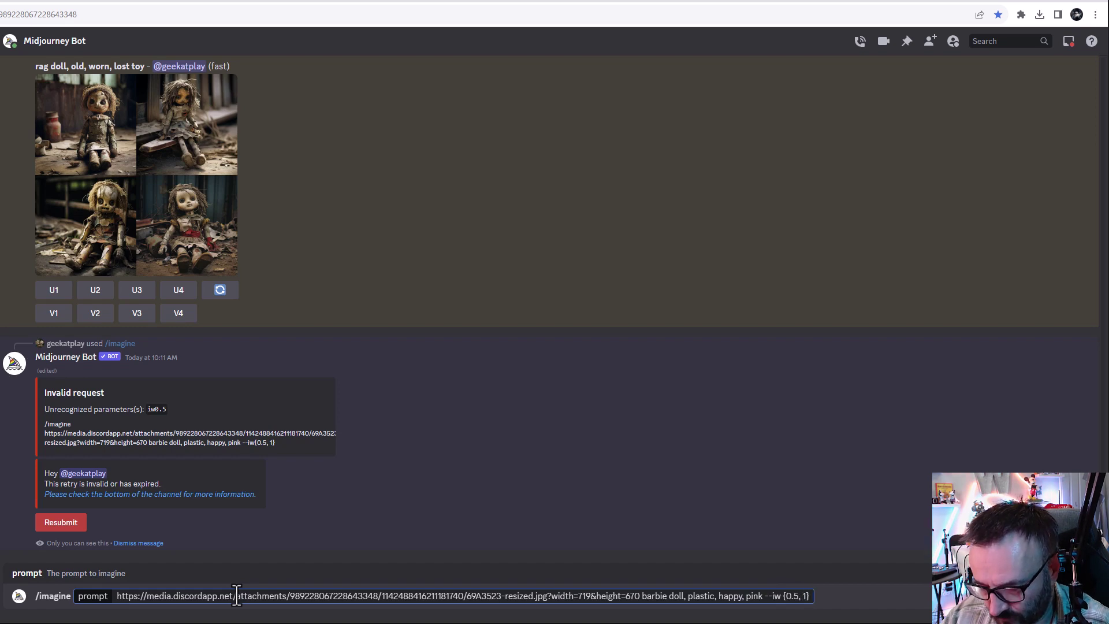
pyautogui.press('Return')
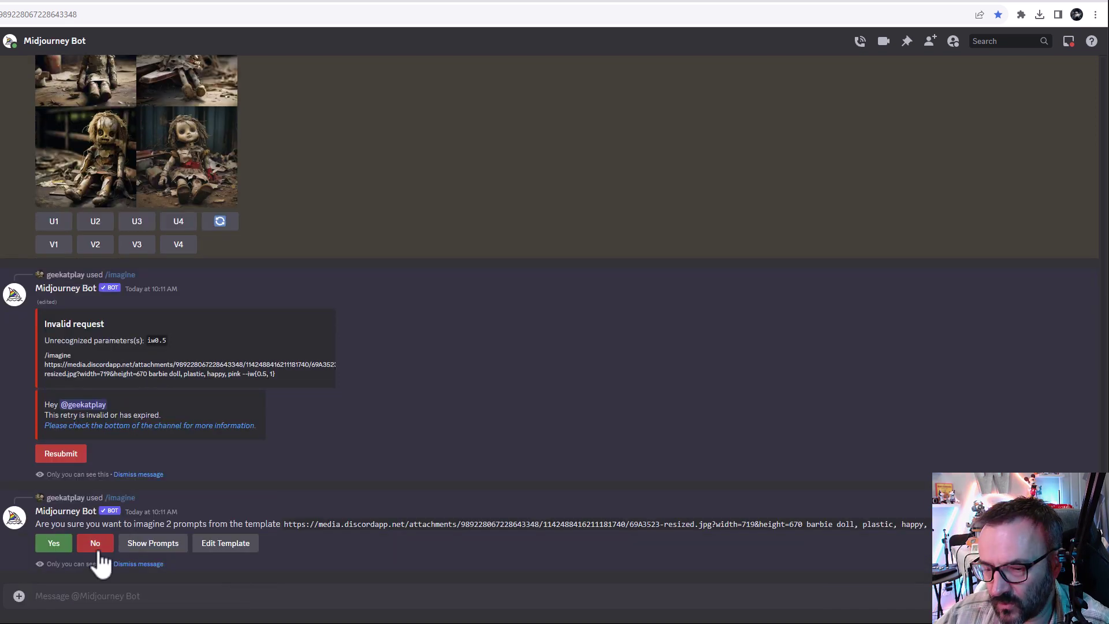
# Confirm both barbie doll jobs and start a new /imagine prompt from the pasted barbie prompt.
pyautogui.click(54, 543)
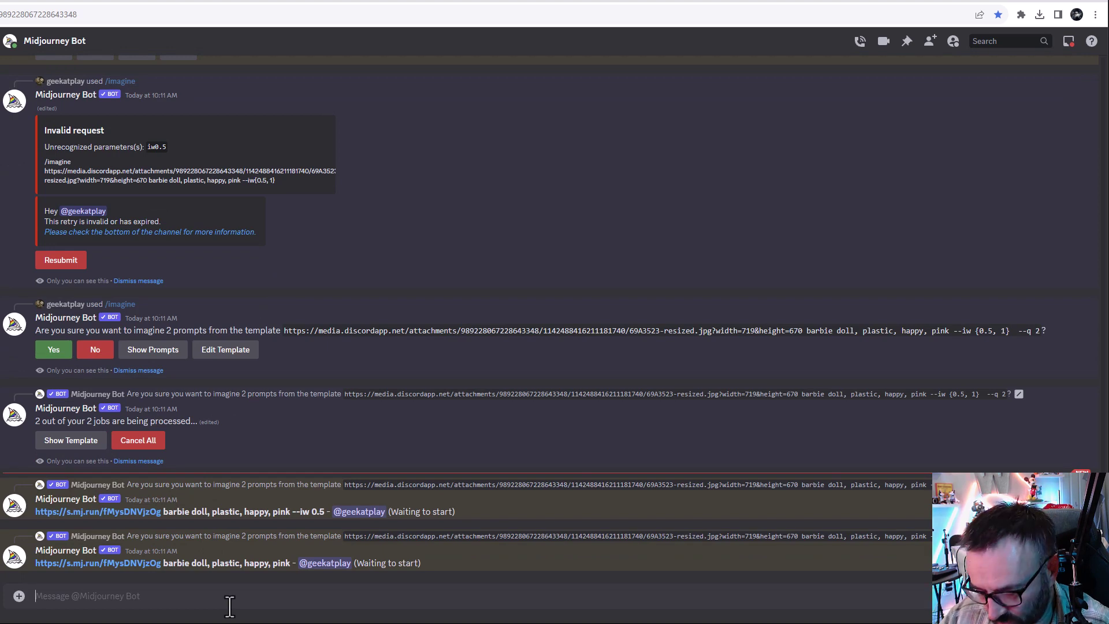
pyautogui.write('/imagine')
pyautogui.press('Tab')
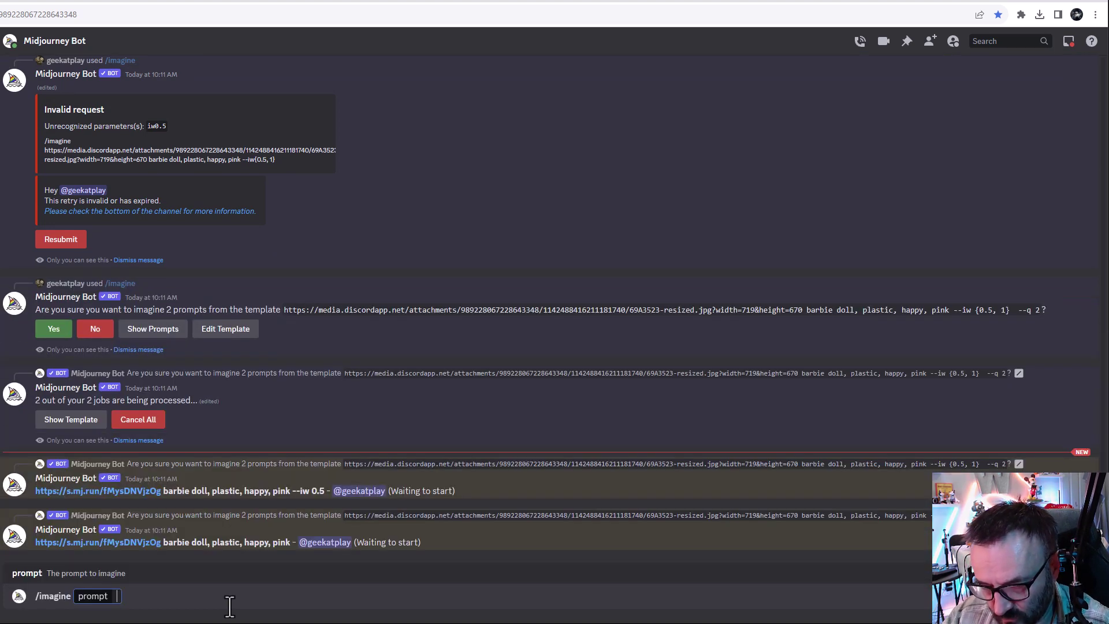
pyautogui.hotkey('ctrl', 'v')
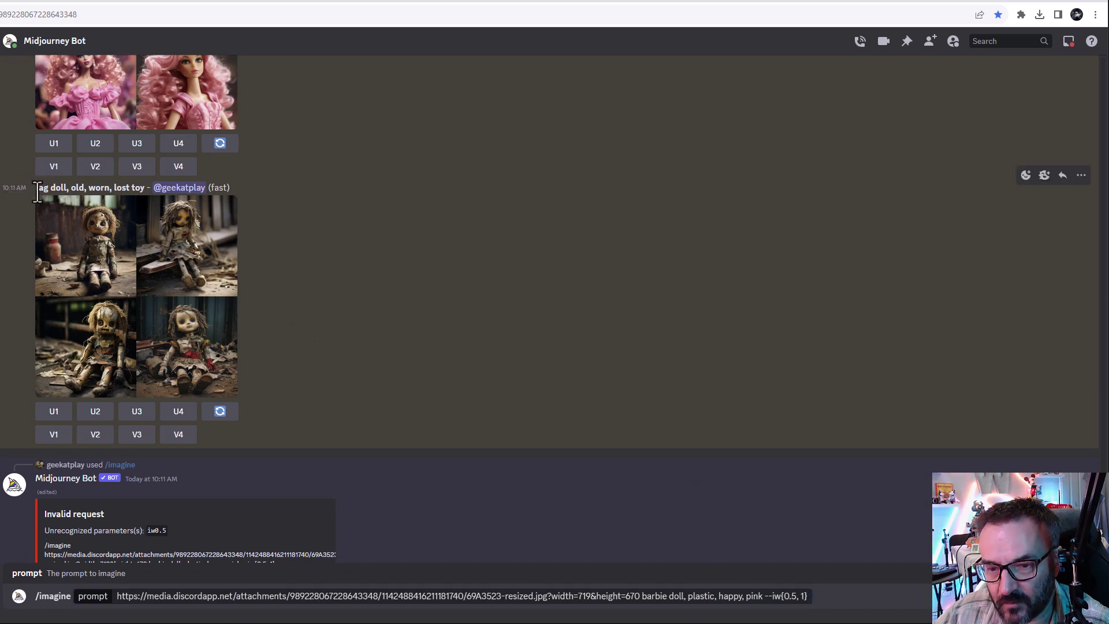
pyautogui.moveTo(37, 193); pyautogui.dragTo(143, 190)
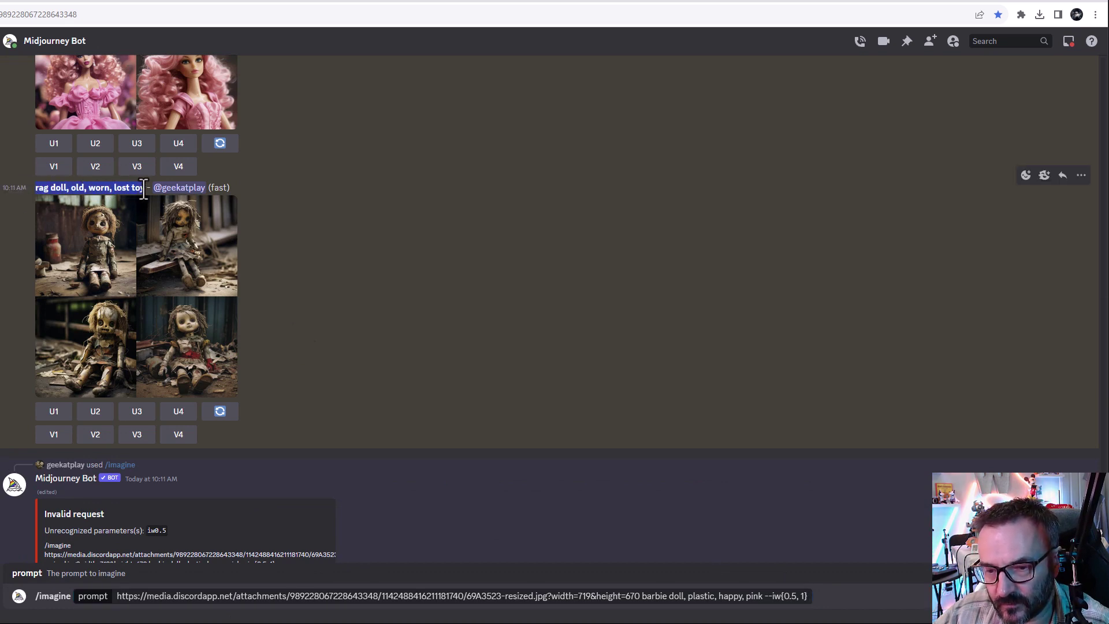
pyautogui.scroll(-5, 649, 480)
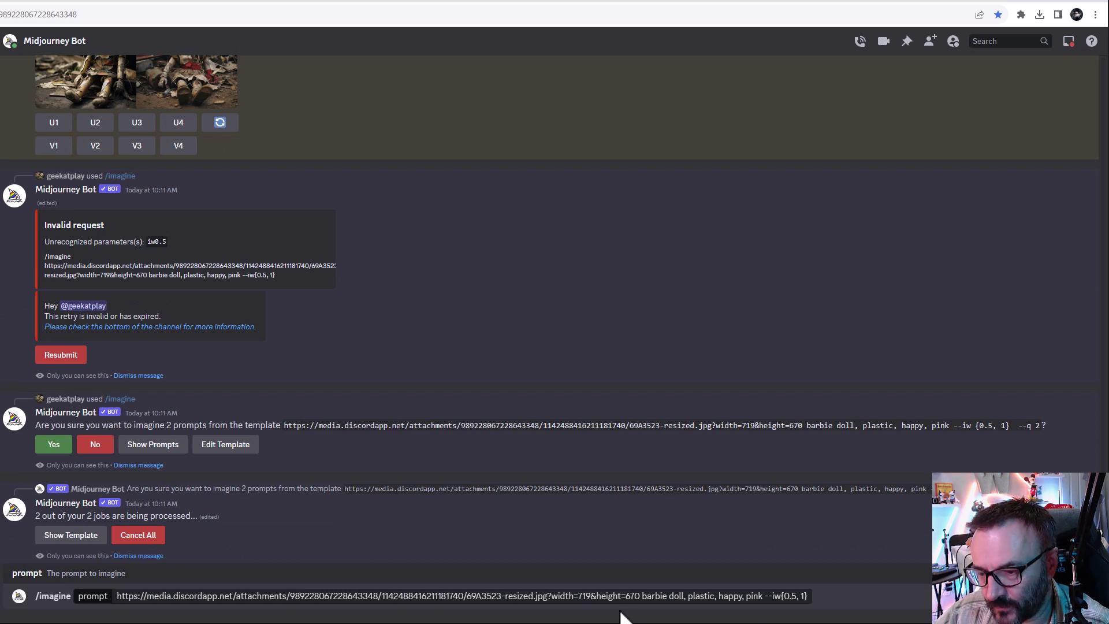
# Swap the barbie text for 'rag doll, old, worn, lost toy', space the --iw weights, submit and confirm.
pyautogui.moveTo(640, 596); pyautogui.dragTo(759, 598)
pyautogui.press('BackSpace')
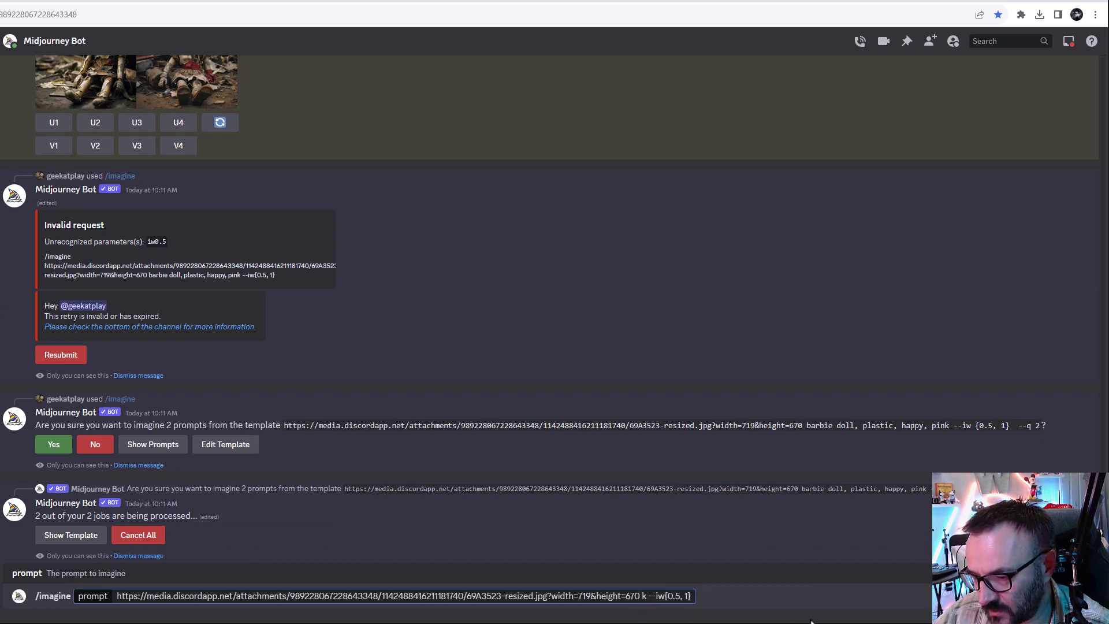
pyautogui.press('Delete')
pyautogui.write('rag doll, old, worn, lost toy')
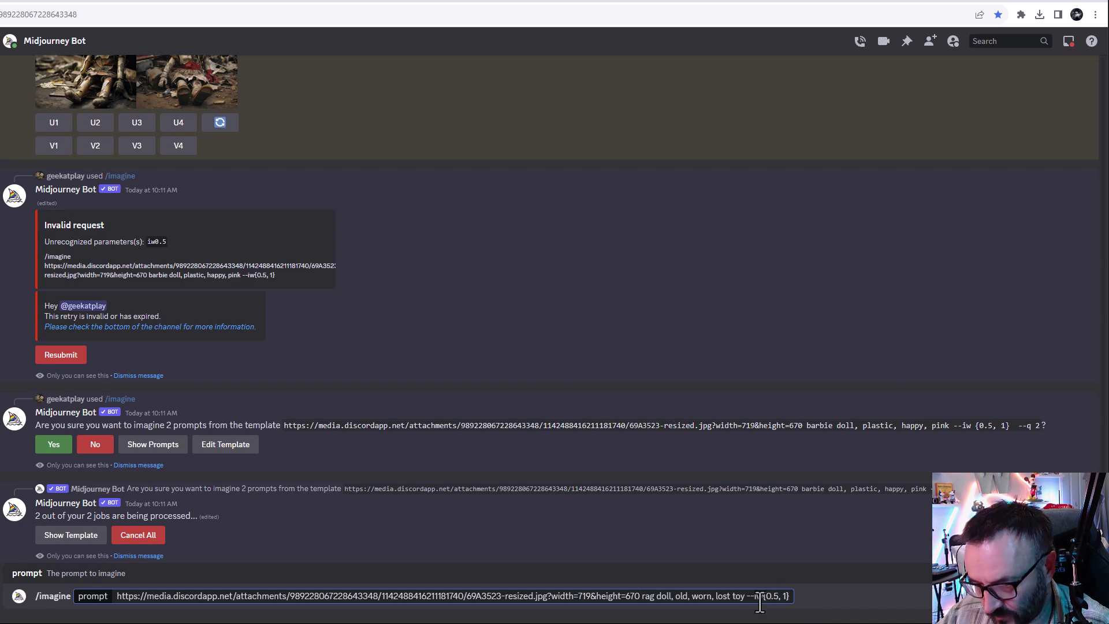
pyautogui.click(761, 596)
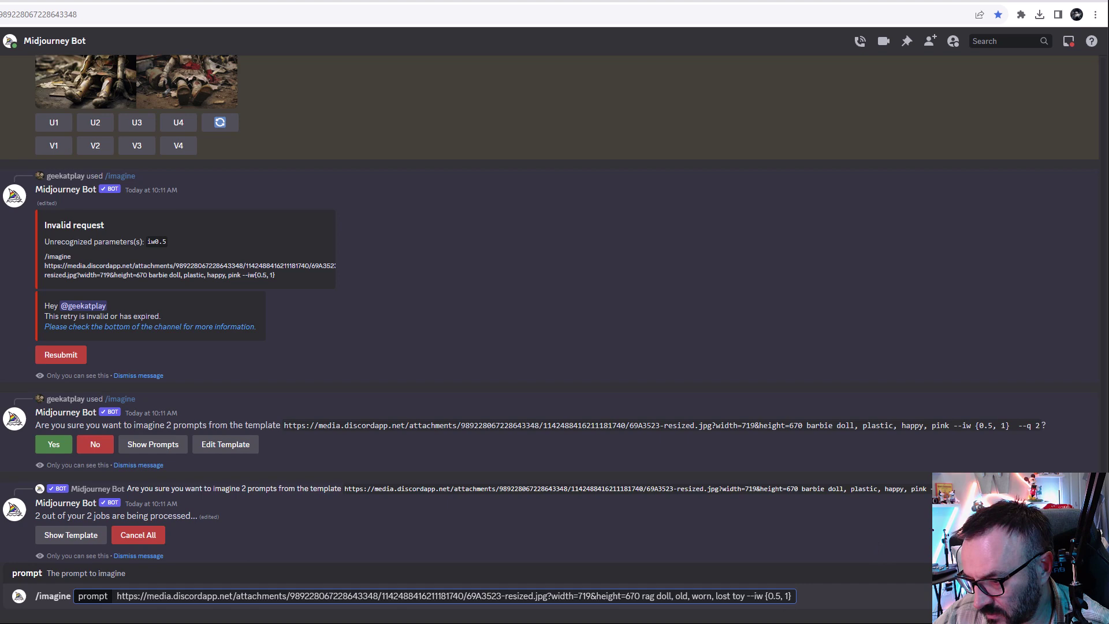
pyautogui.press('Return')
pyautogui.click(70, 539)
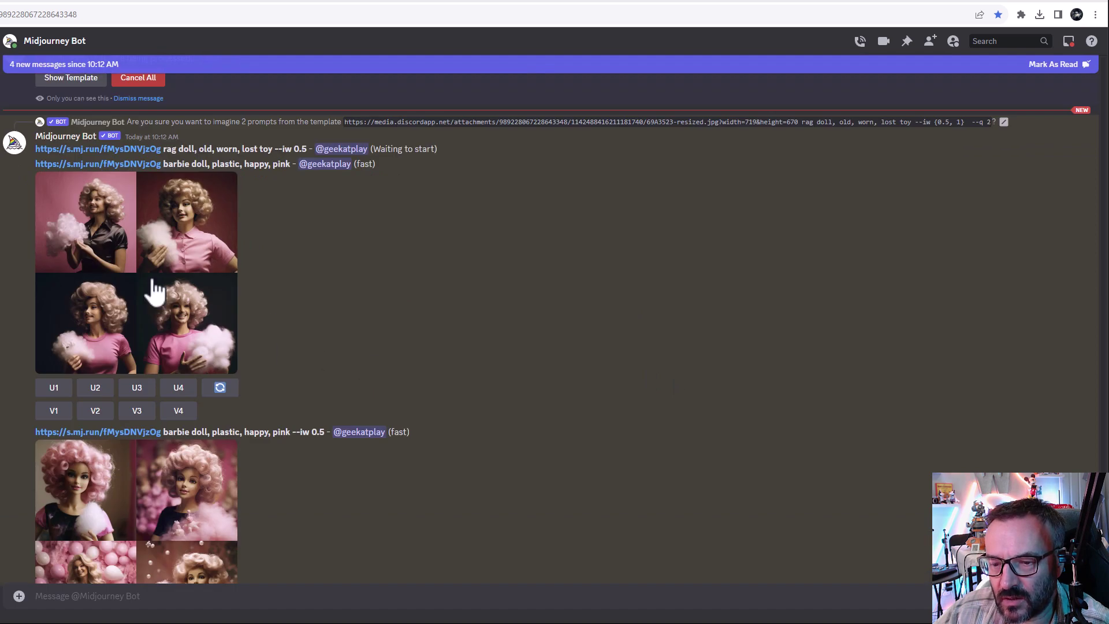
pyautogui.click(155, 292)
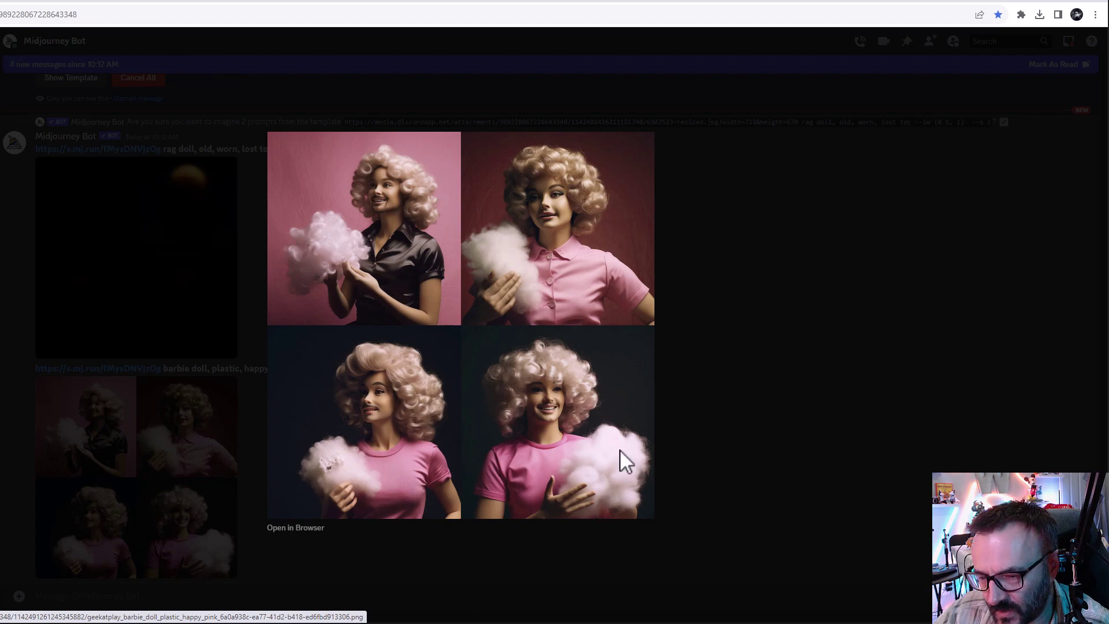
pyautogui.click(767, 290)
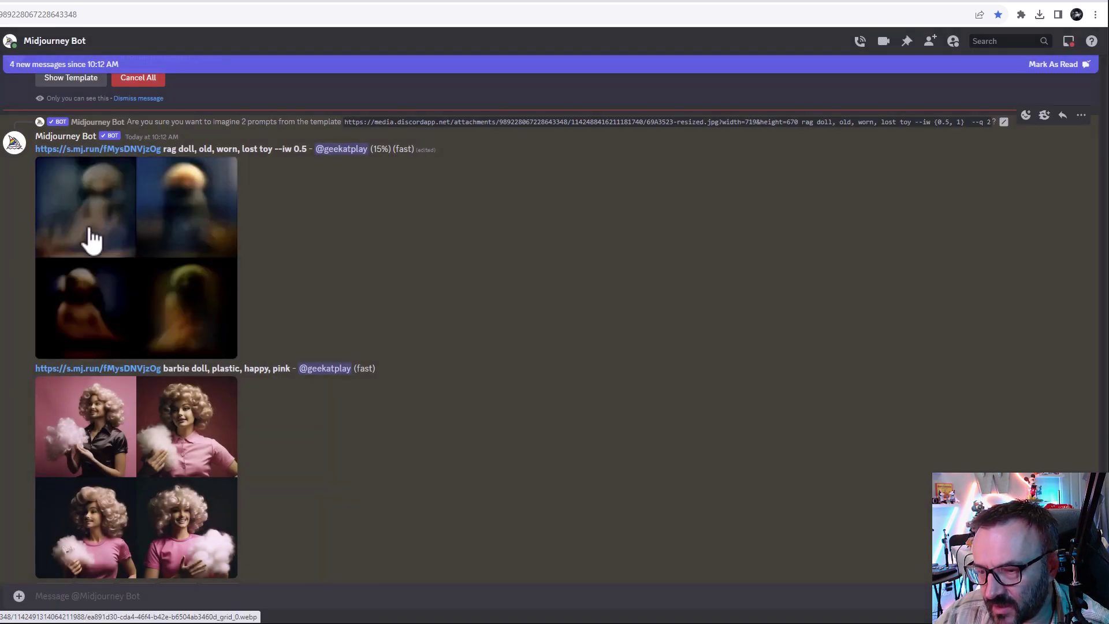
pyautogui.scroll(-3, 262, 352)
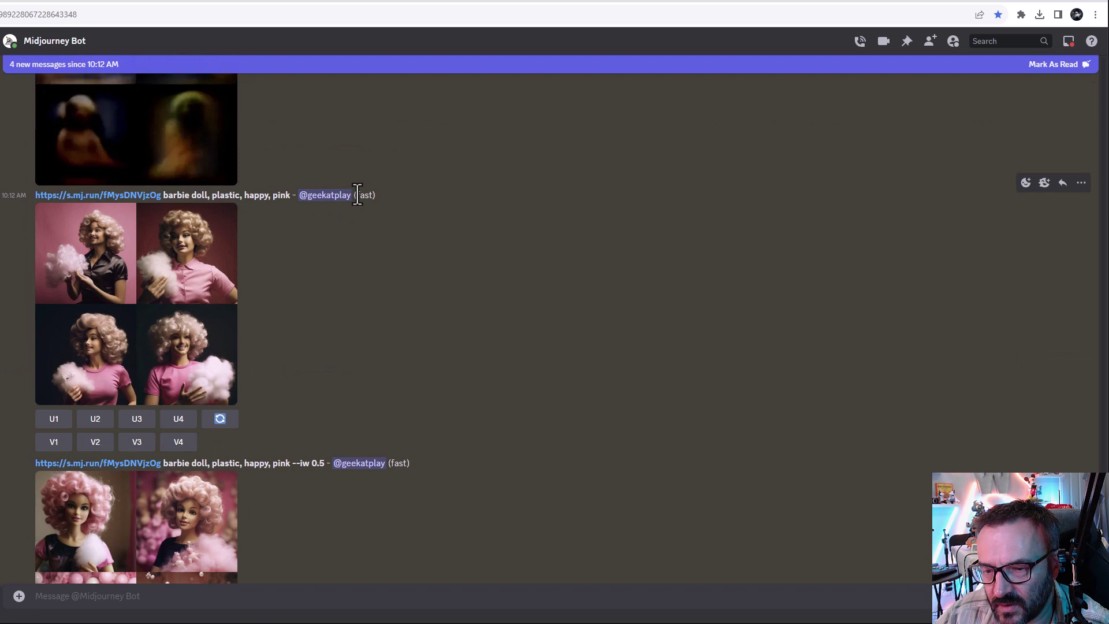
pyautogui.scroll(-5, 373, 337)
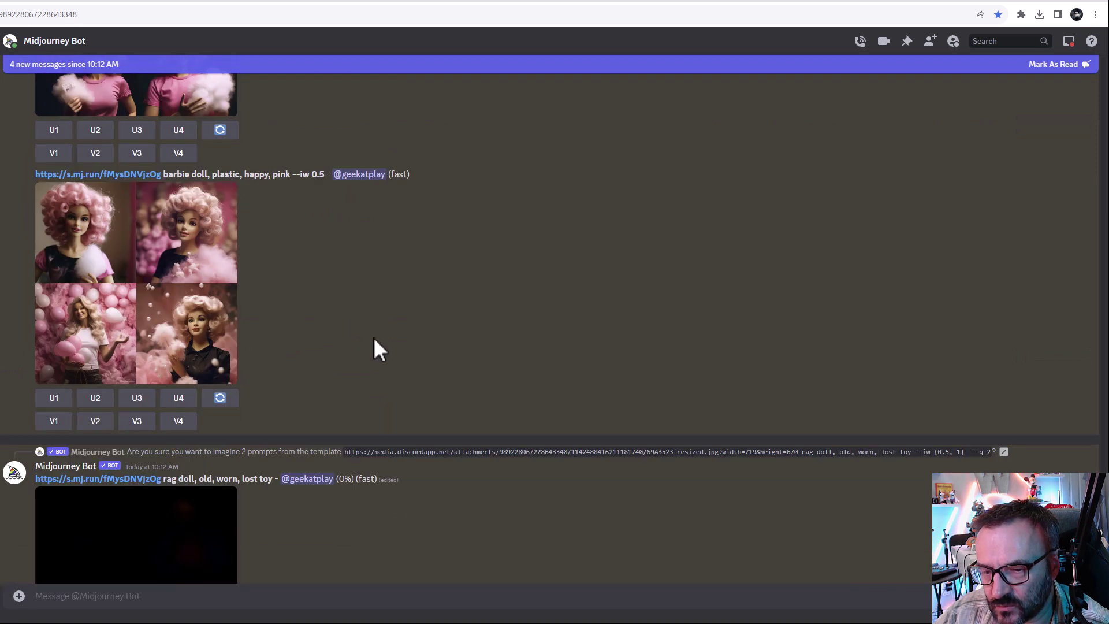
pyautogui.click(200, 271)
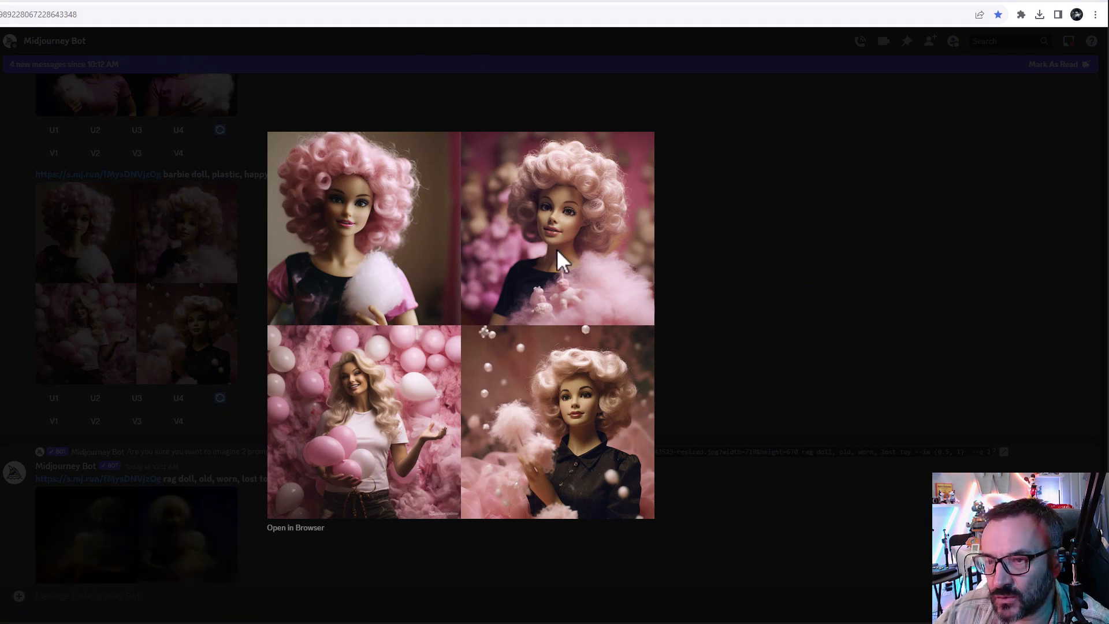
pyautogui.click(761, 274)
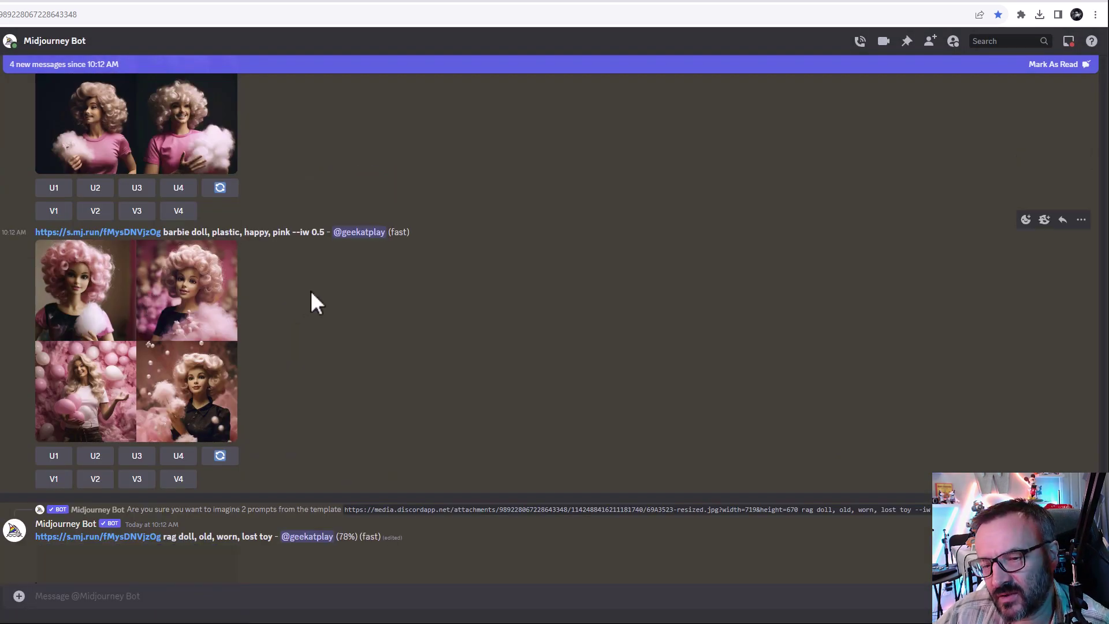
pyautogui.scroll(1, 310, 290)
pyautogui.click(173, 228)
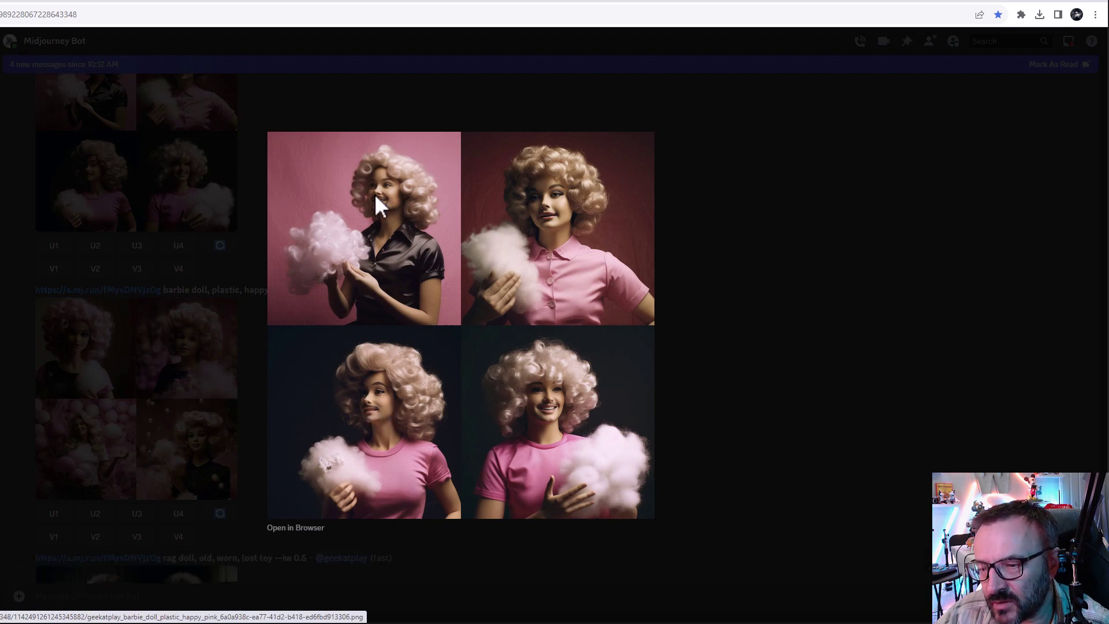
pyautogui.click(832, 252)
pyautogui.scroll(2, 302, 234)
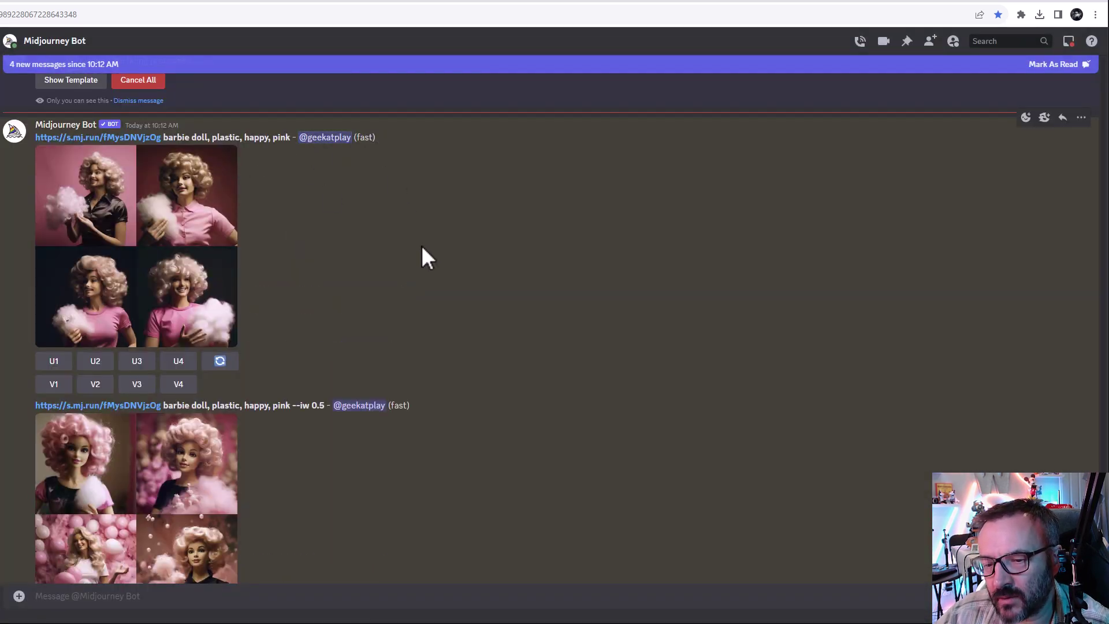
pyautogui.scroll(-2, 422, 247)
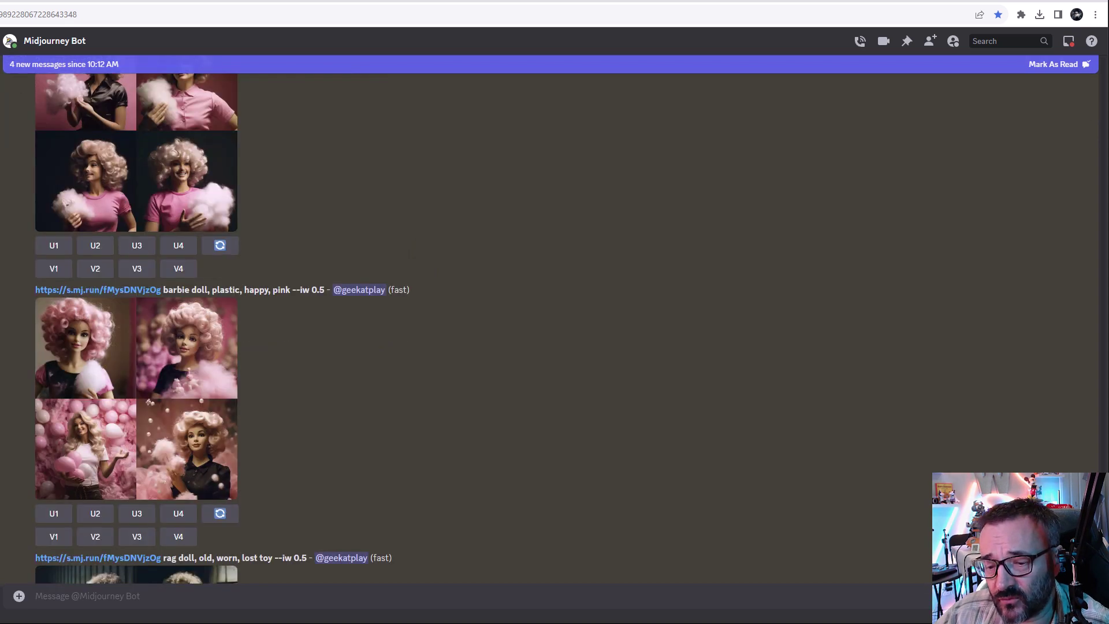
pyautogui.scroll(-8, 522, 277)
pyautogui.click(139, 198)
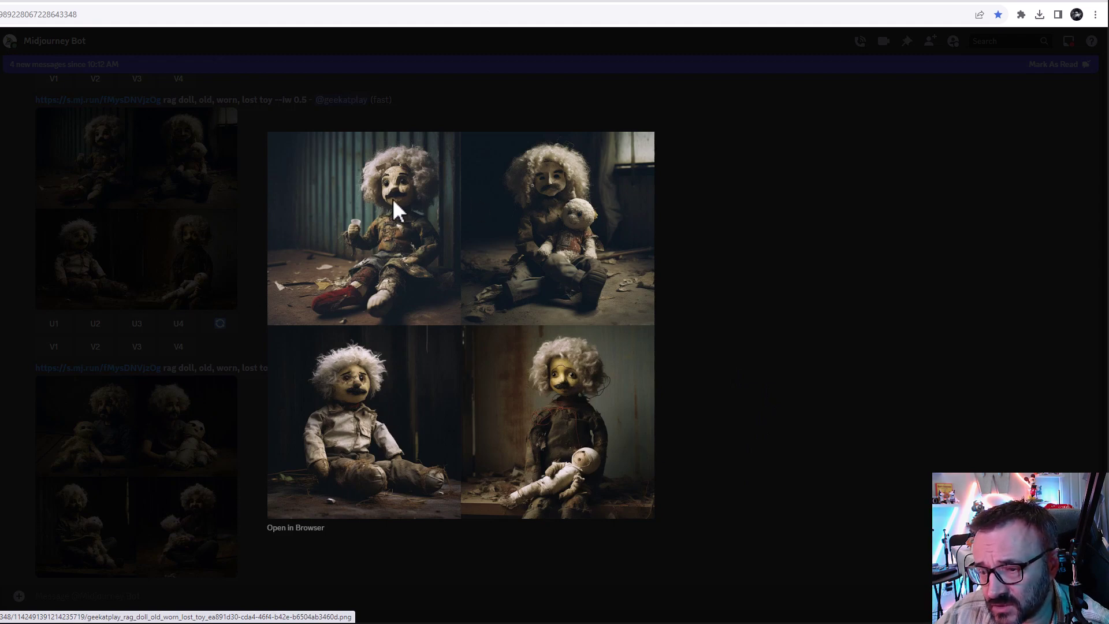
pyautogui.click(674, 376)
pyautogui.click(190, 467)
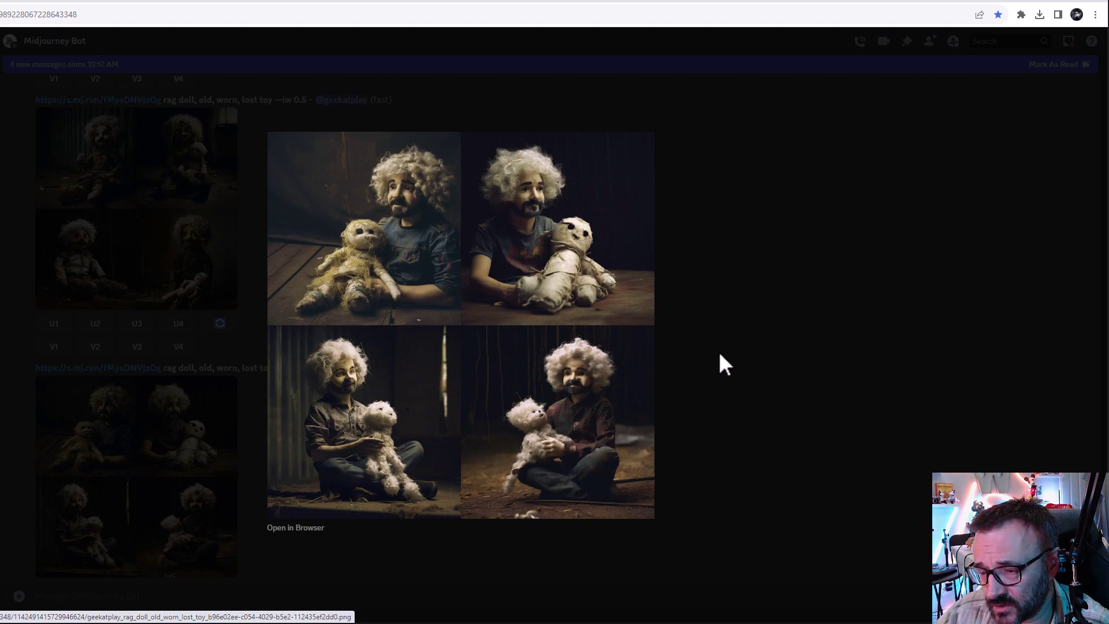
pyautogui.click(696, 312)
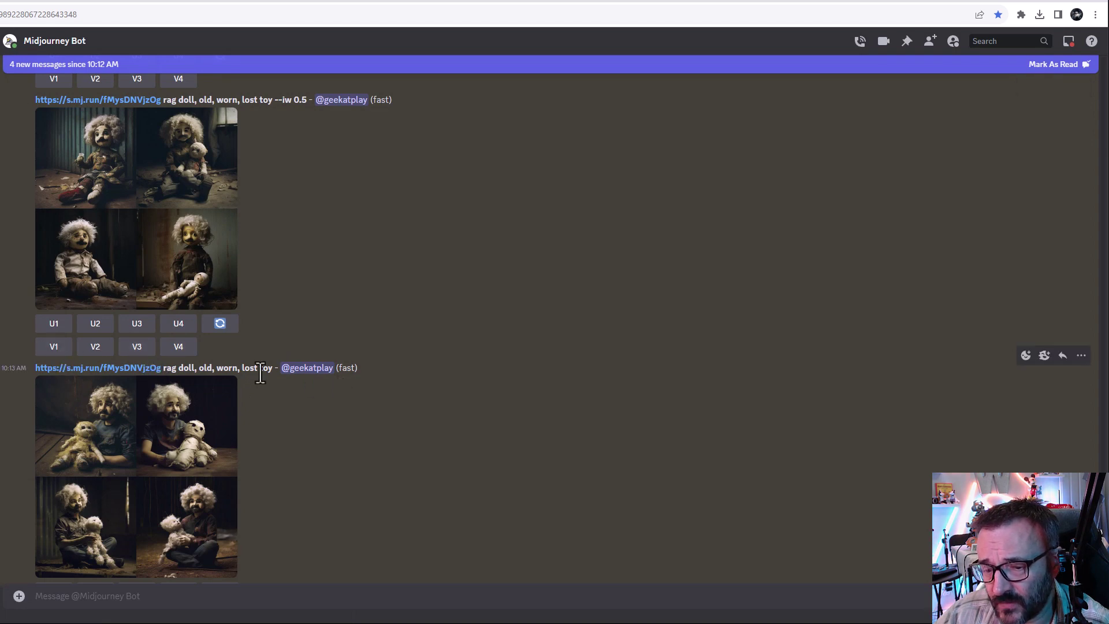
pyautogui.click(179, 222)
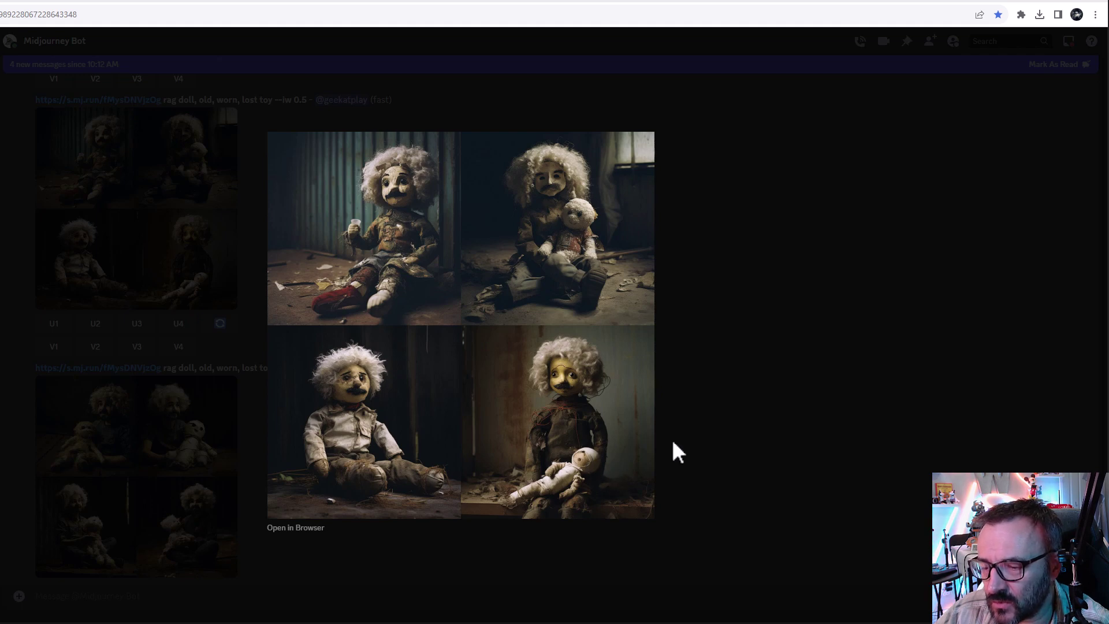
pyautogui.click(740, 417)
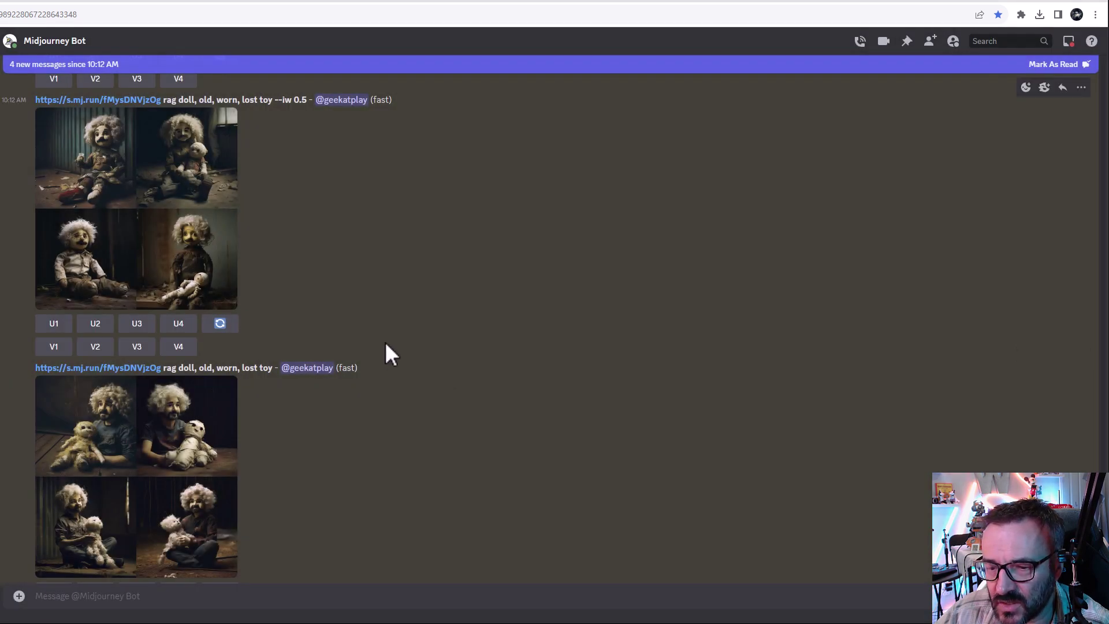
pyautogui.scroll(-1, 347, 359)
pyautogui.scroll(2, 227, 388)
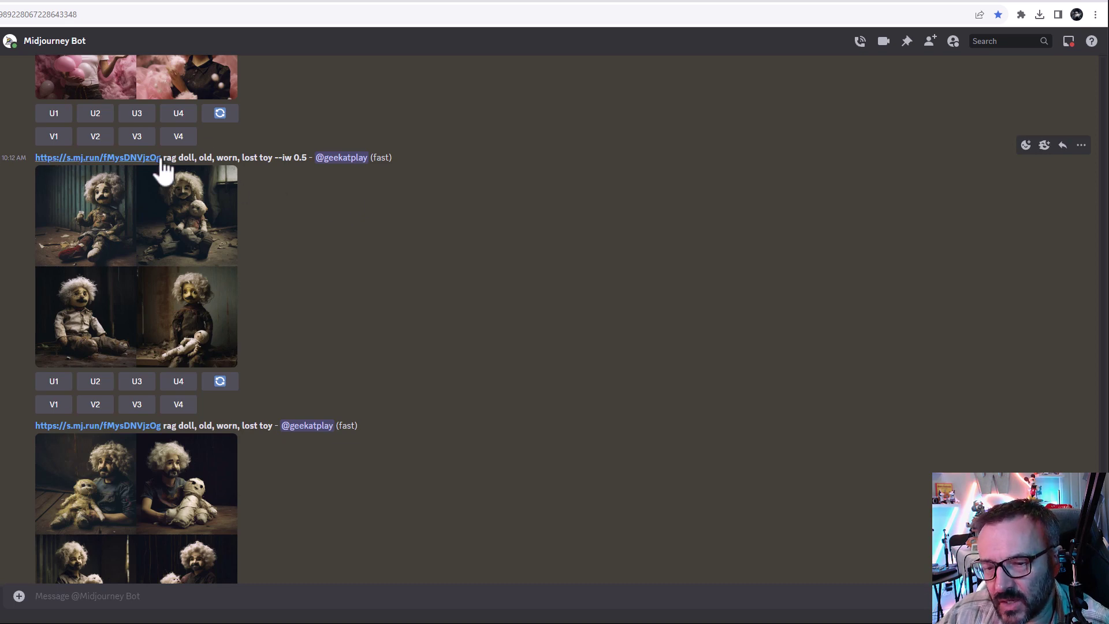
pyautogui.moveTo(157, 158); pyautogui.dragTo(269, 160)
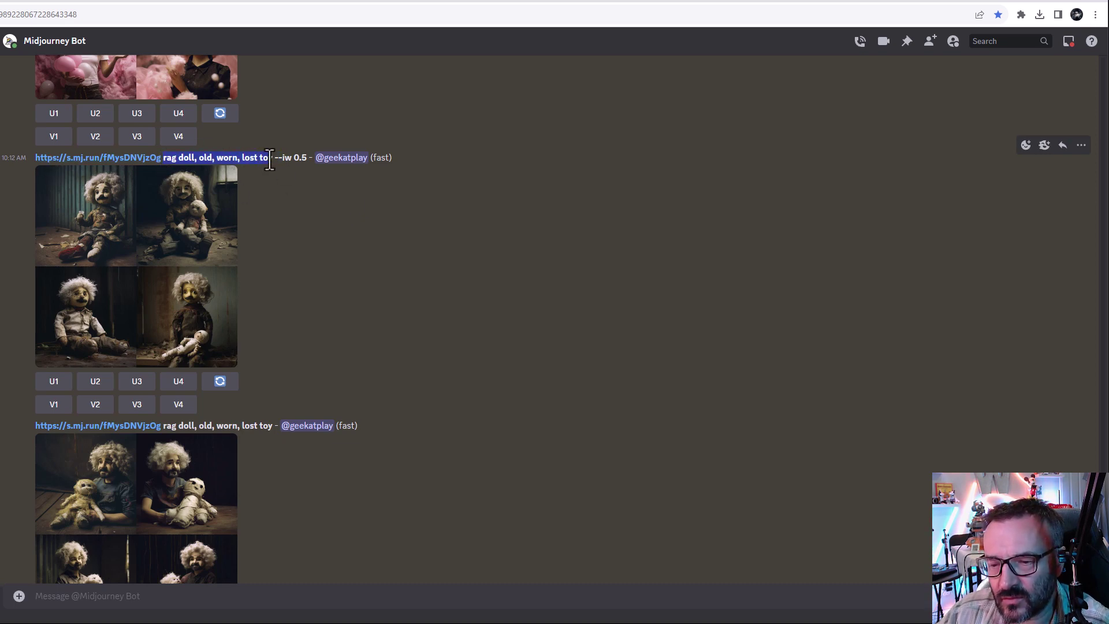
pyautogui.click(428, 276)
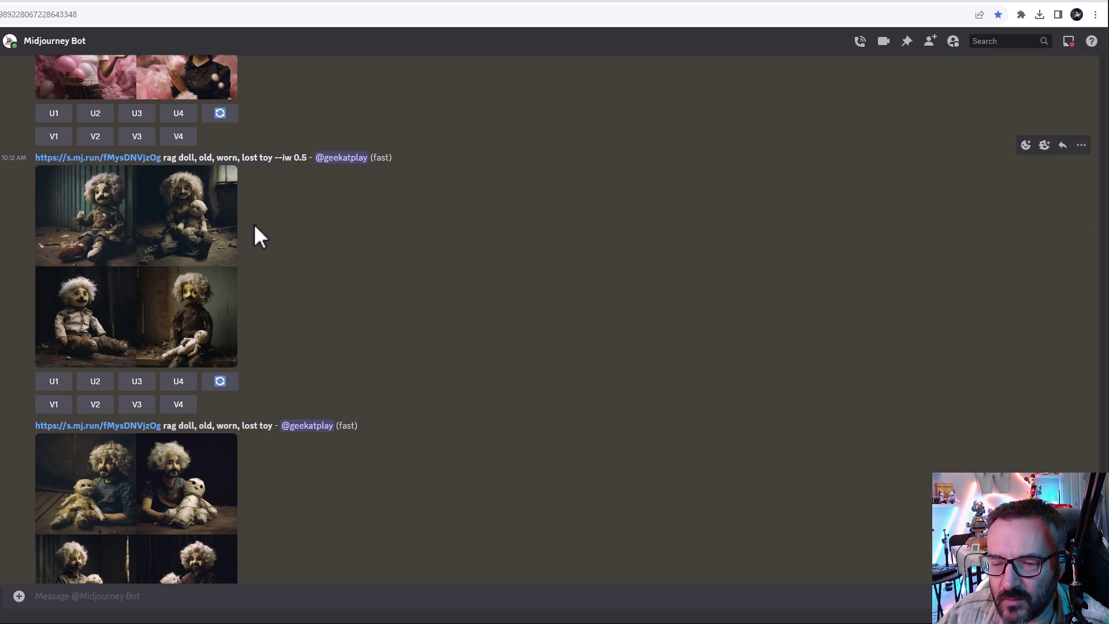
pyautogui.moveTo(162, 157); pyautogui.dragTo(272, 158)
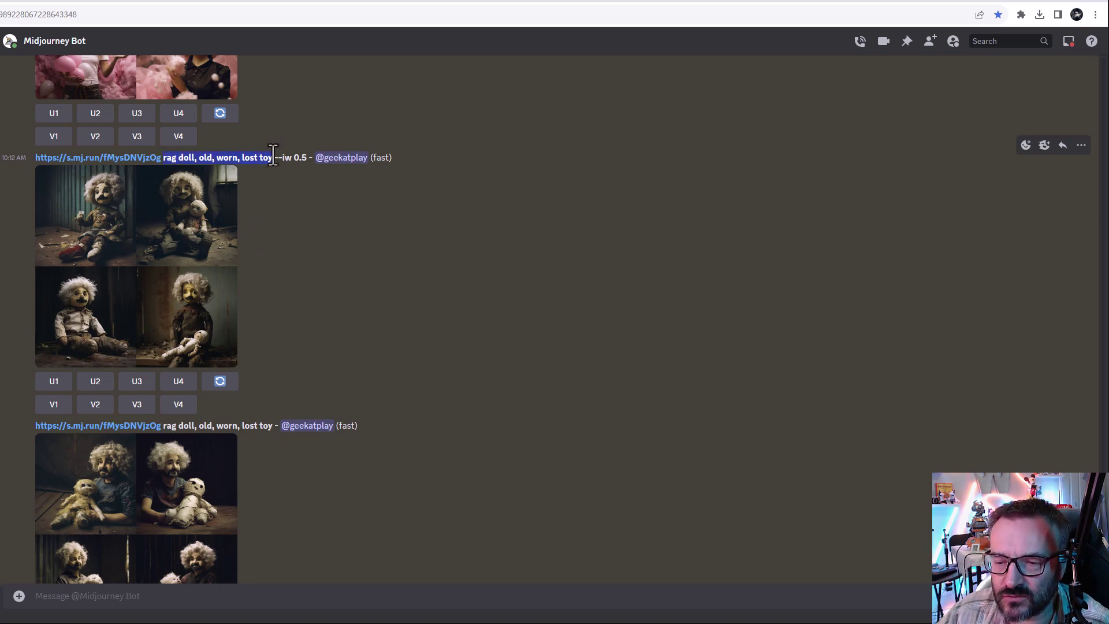